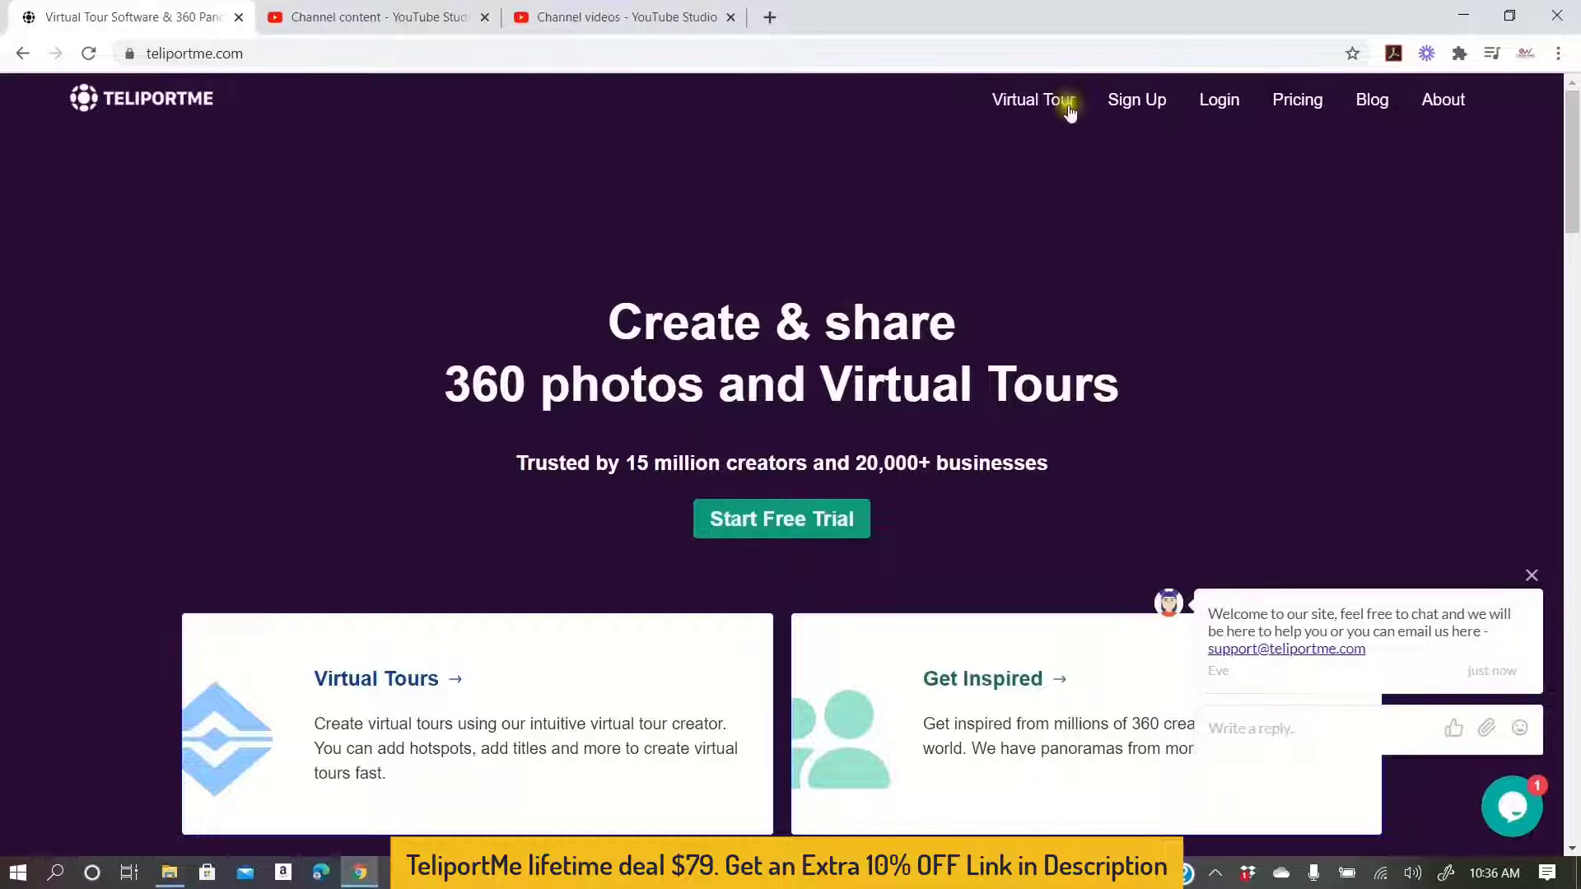
# Step: Go from the teliportme.com homepage to the My Tours dashboard
pyautogui.click(1134, 107)
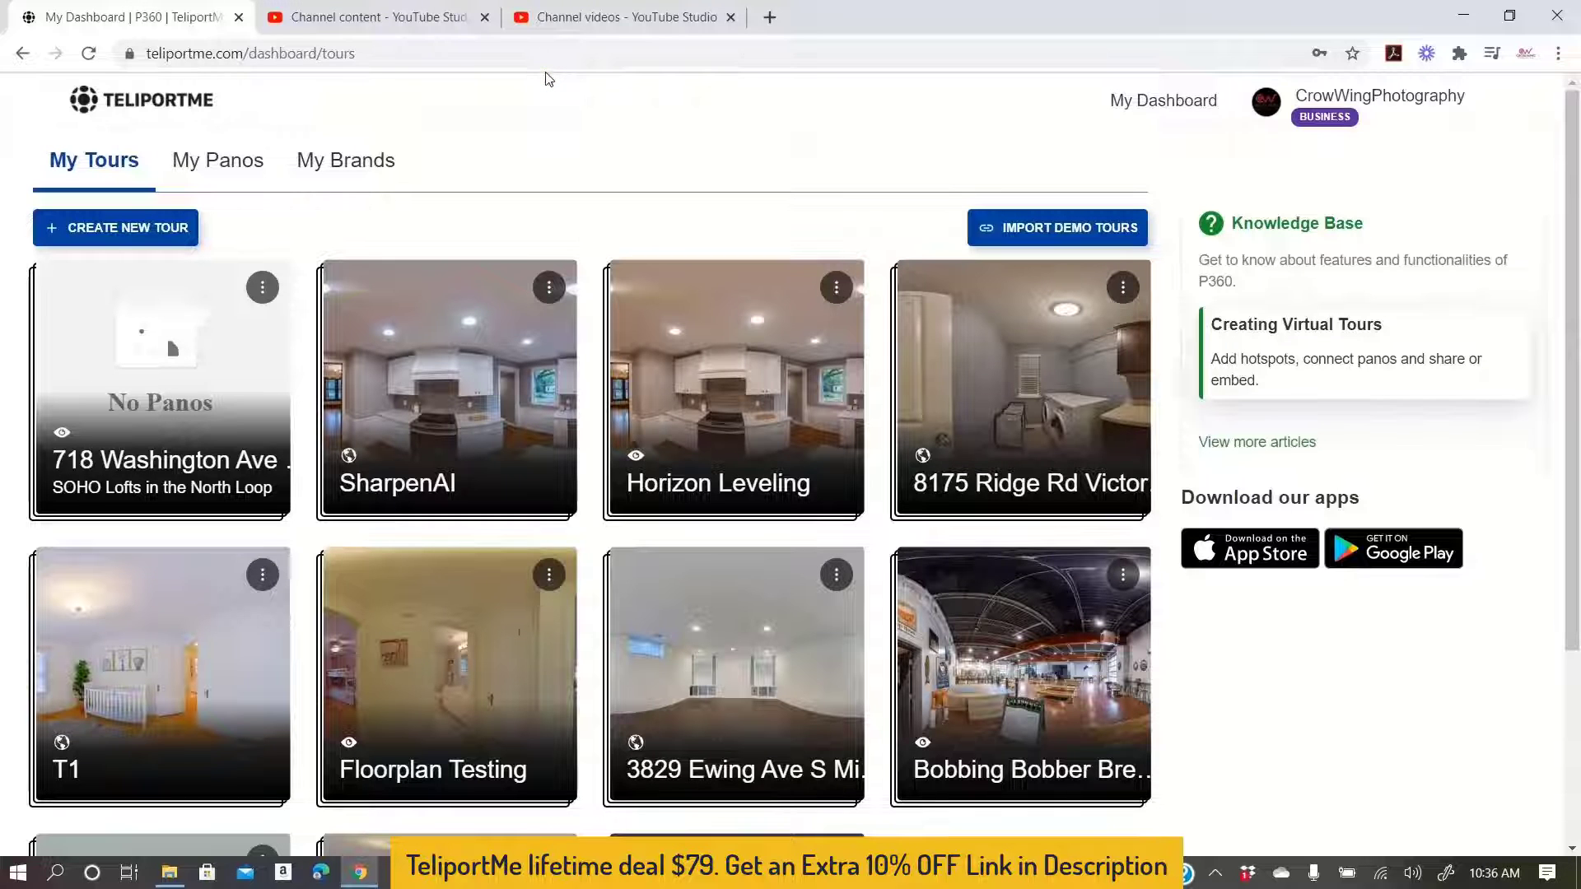
# Step: Start a new tour named '718 Washington Ave N #616' with description 'SOHO Lofts North Loop'
pyautogui.click(125, 227)
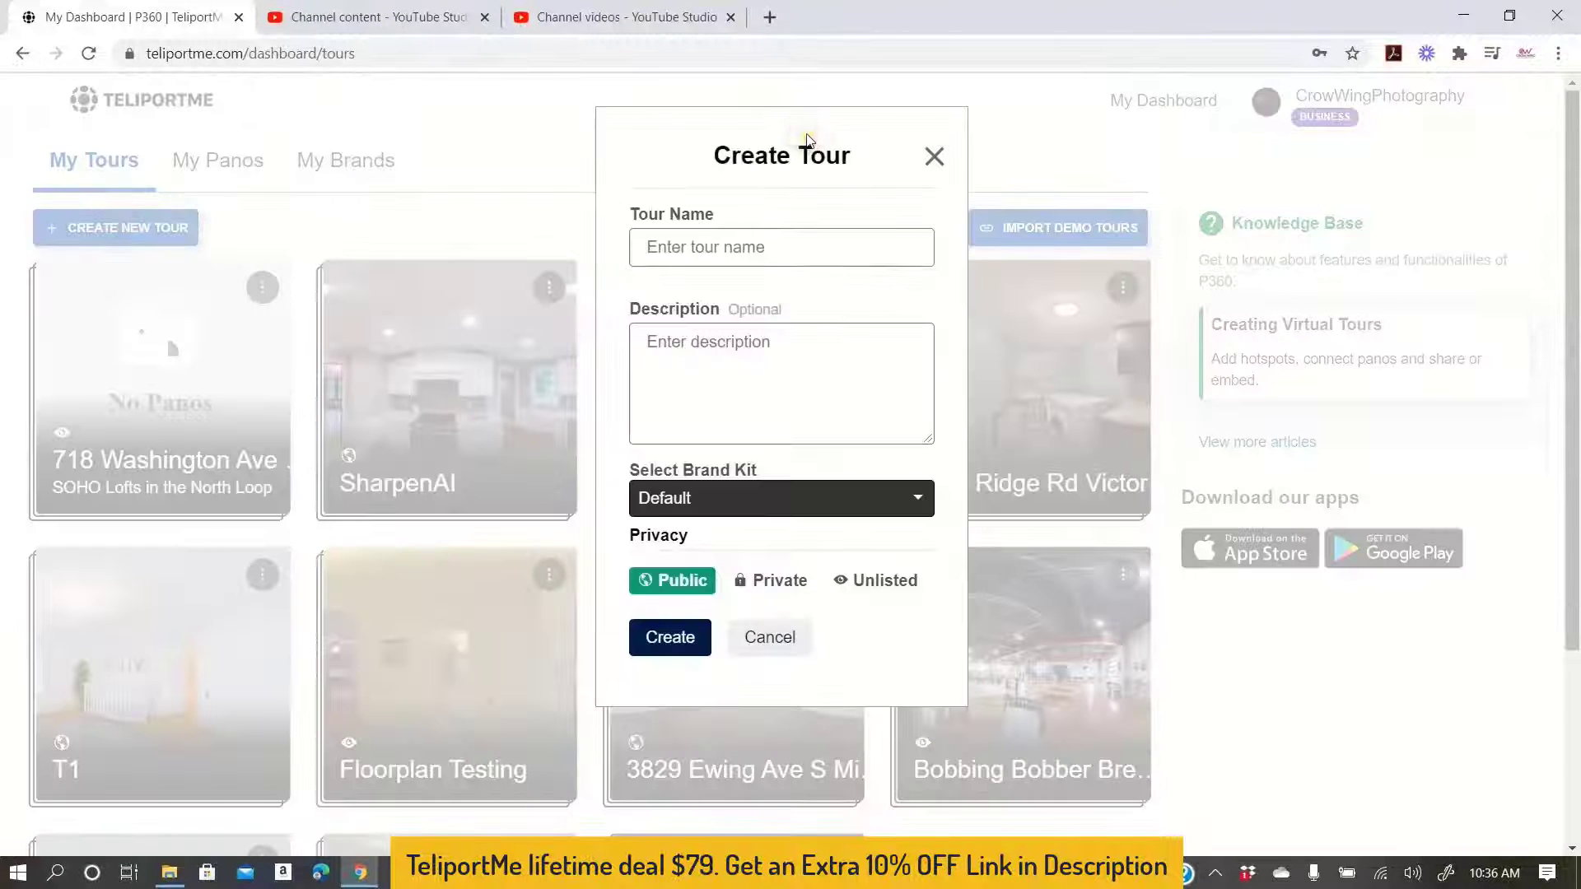
pyautogui.click(739, 265)
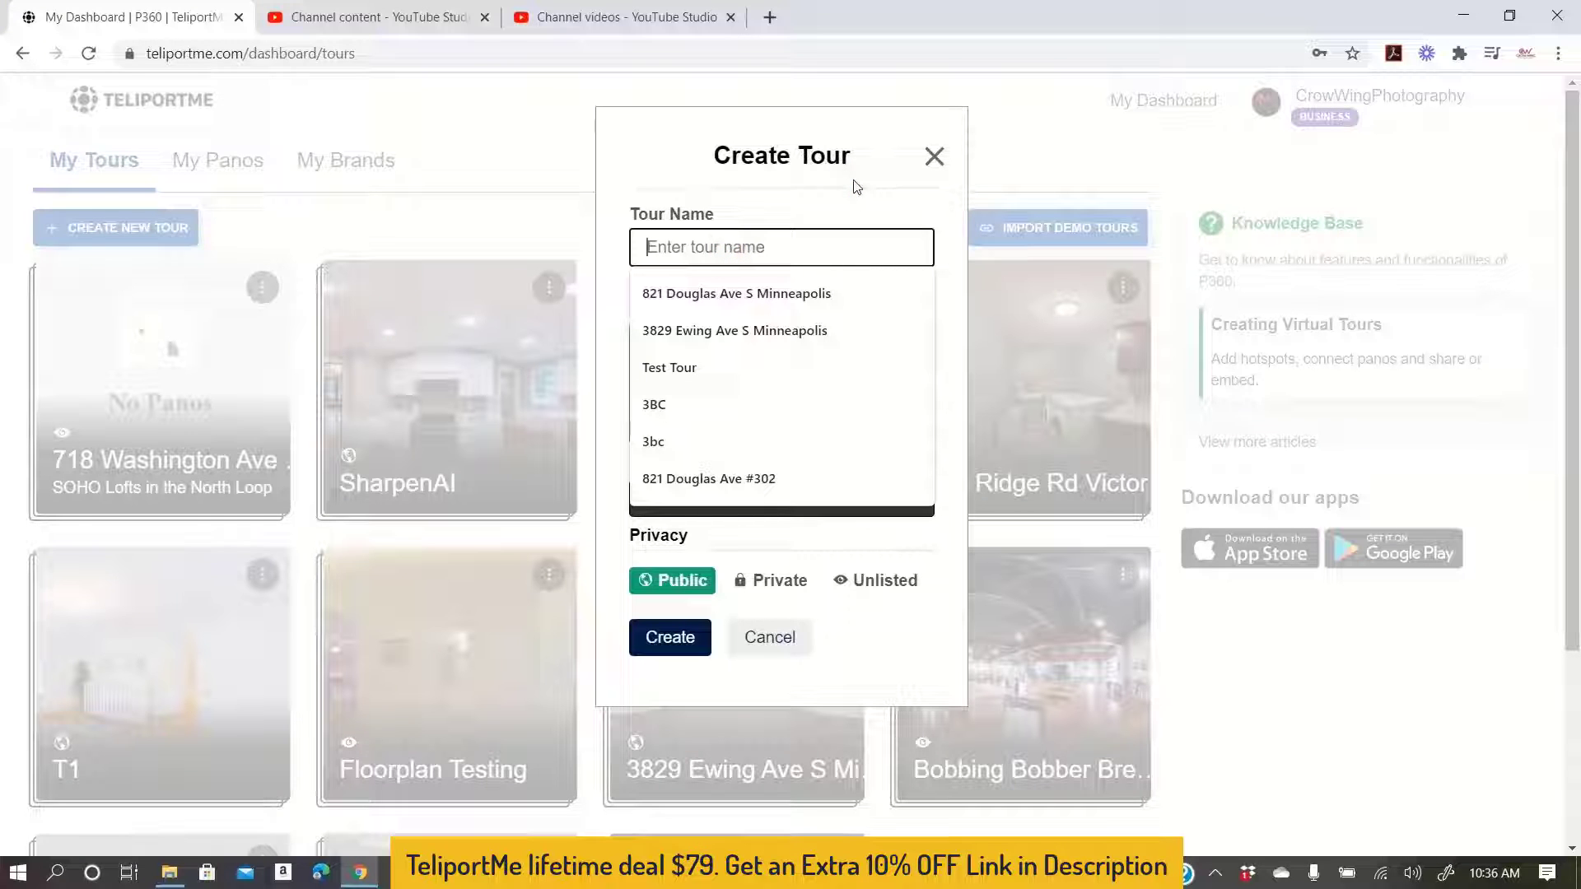
pyautogui.write('718')
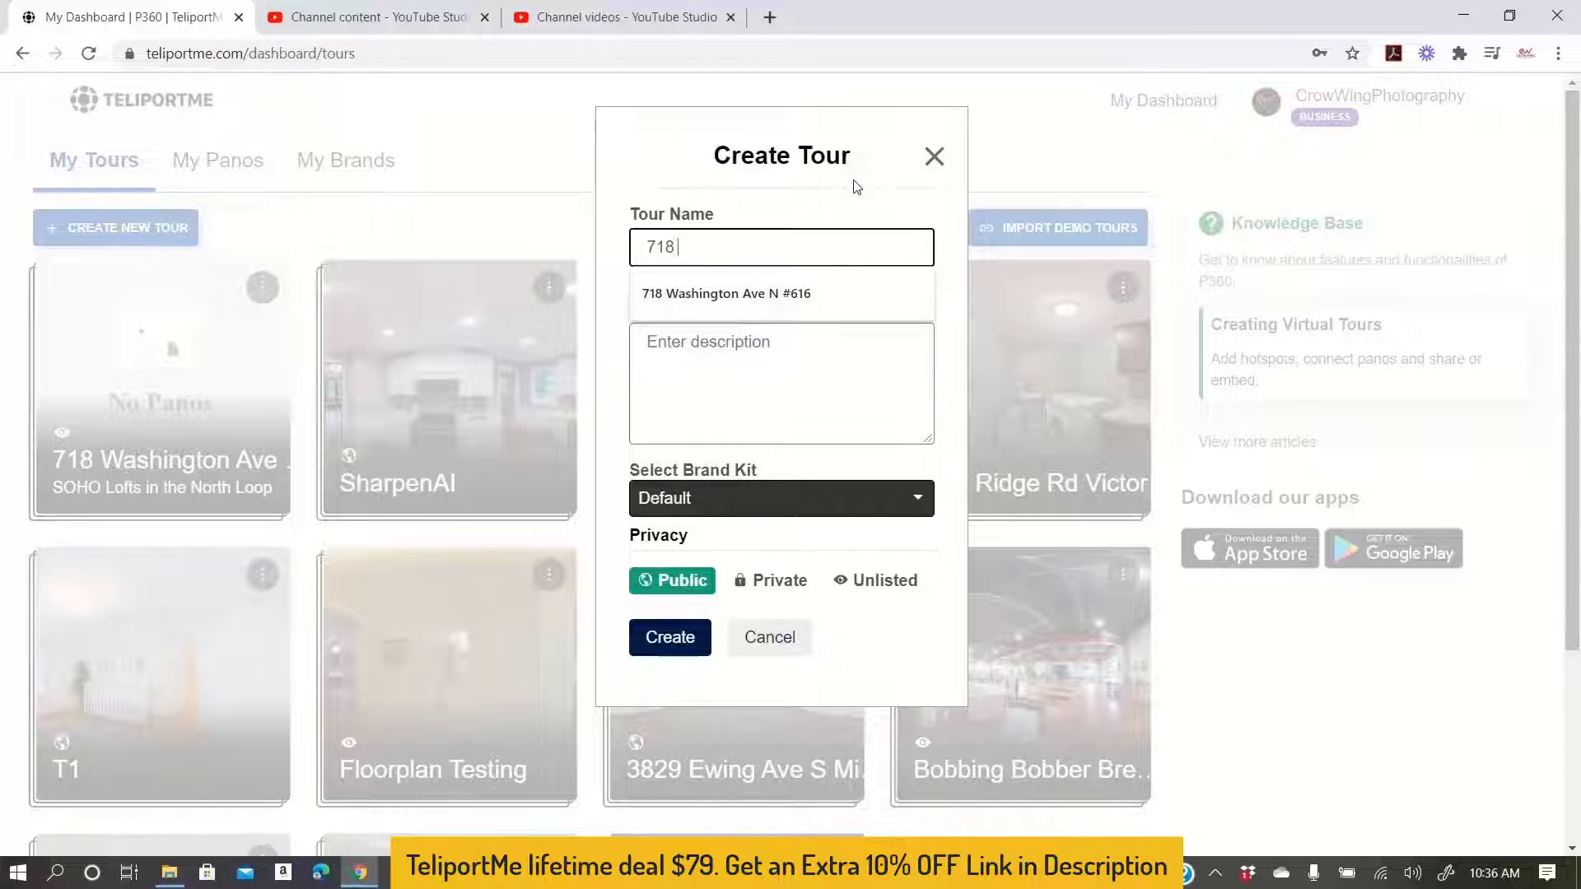
pyautogui.click(717, 293)
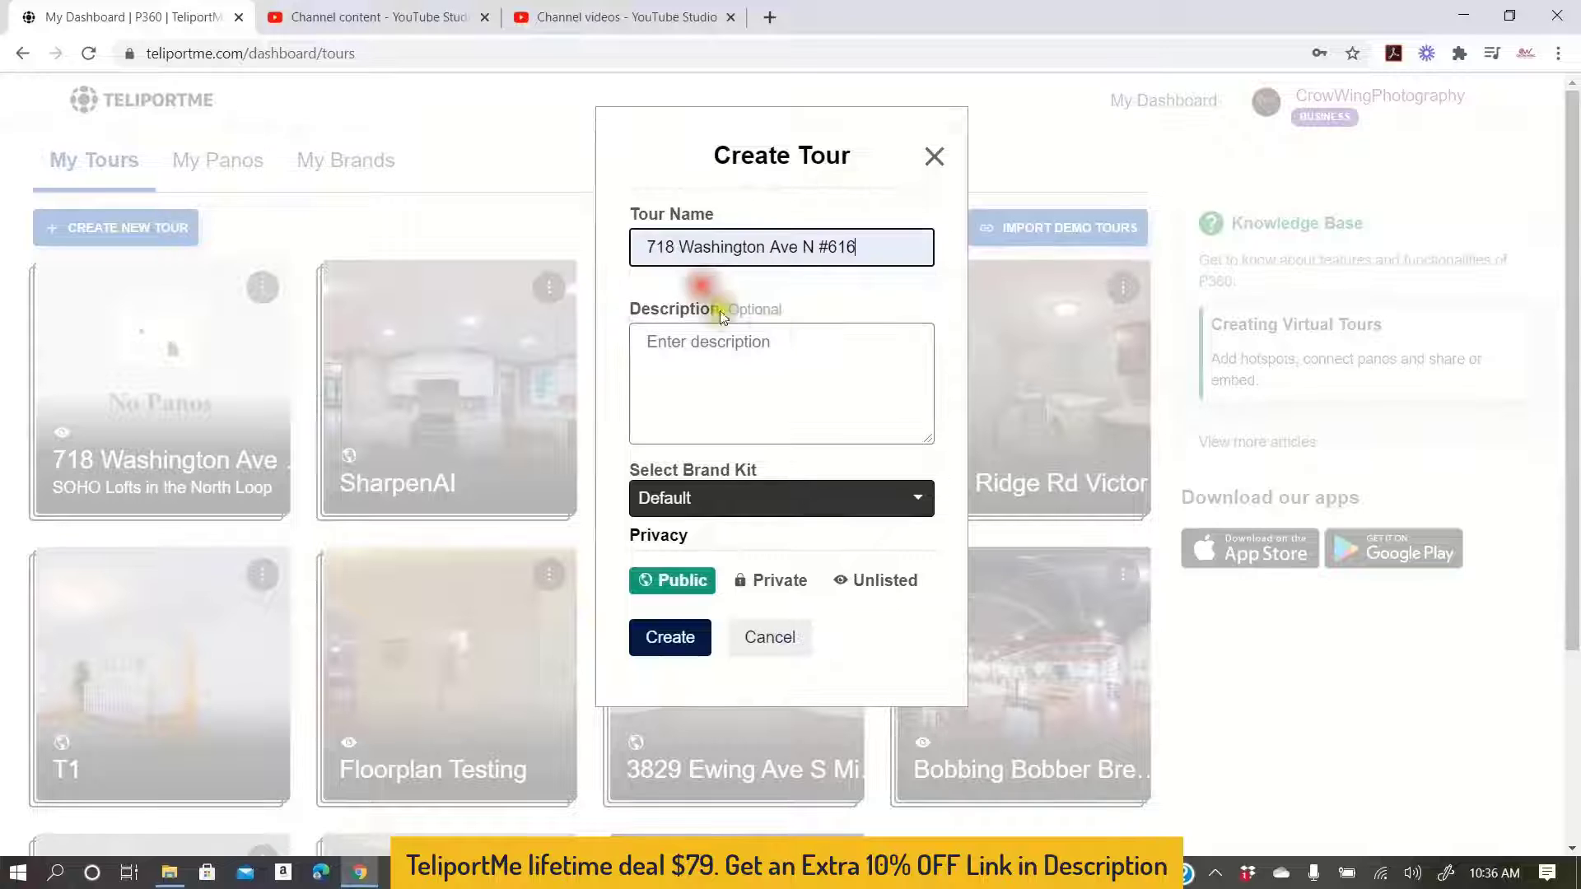
pyautogui.click(766, 341)
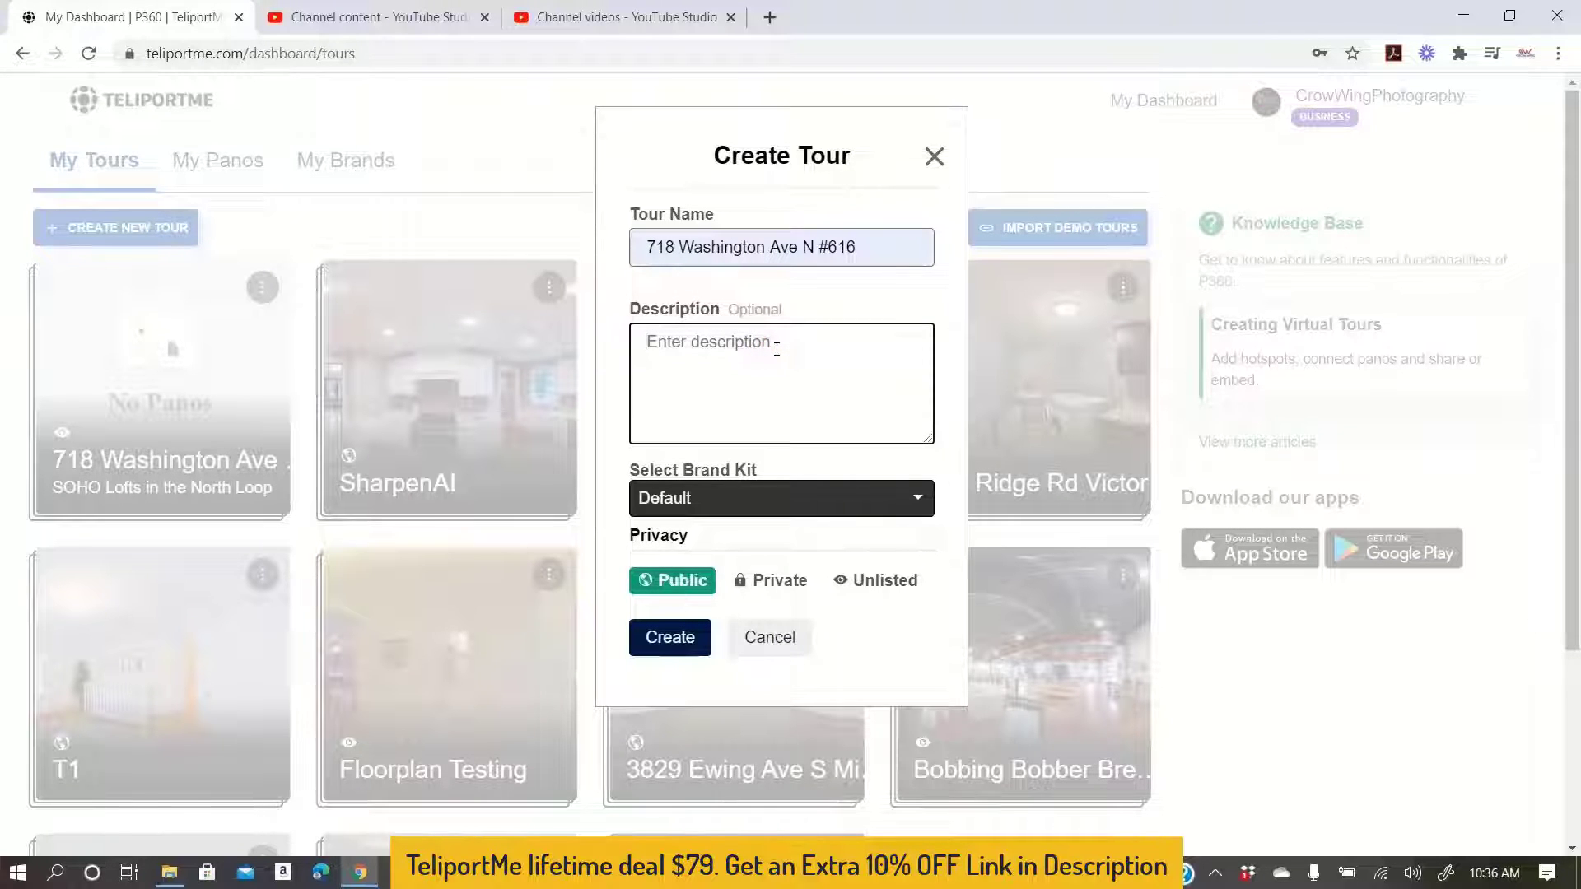
pyautogui.write('SOHO ')
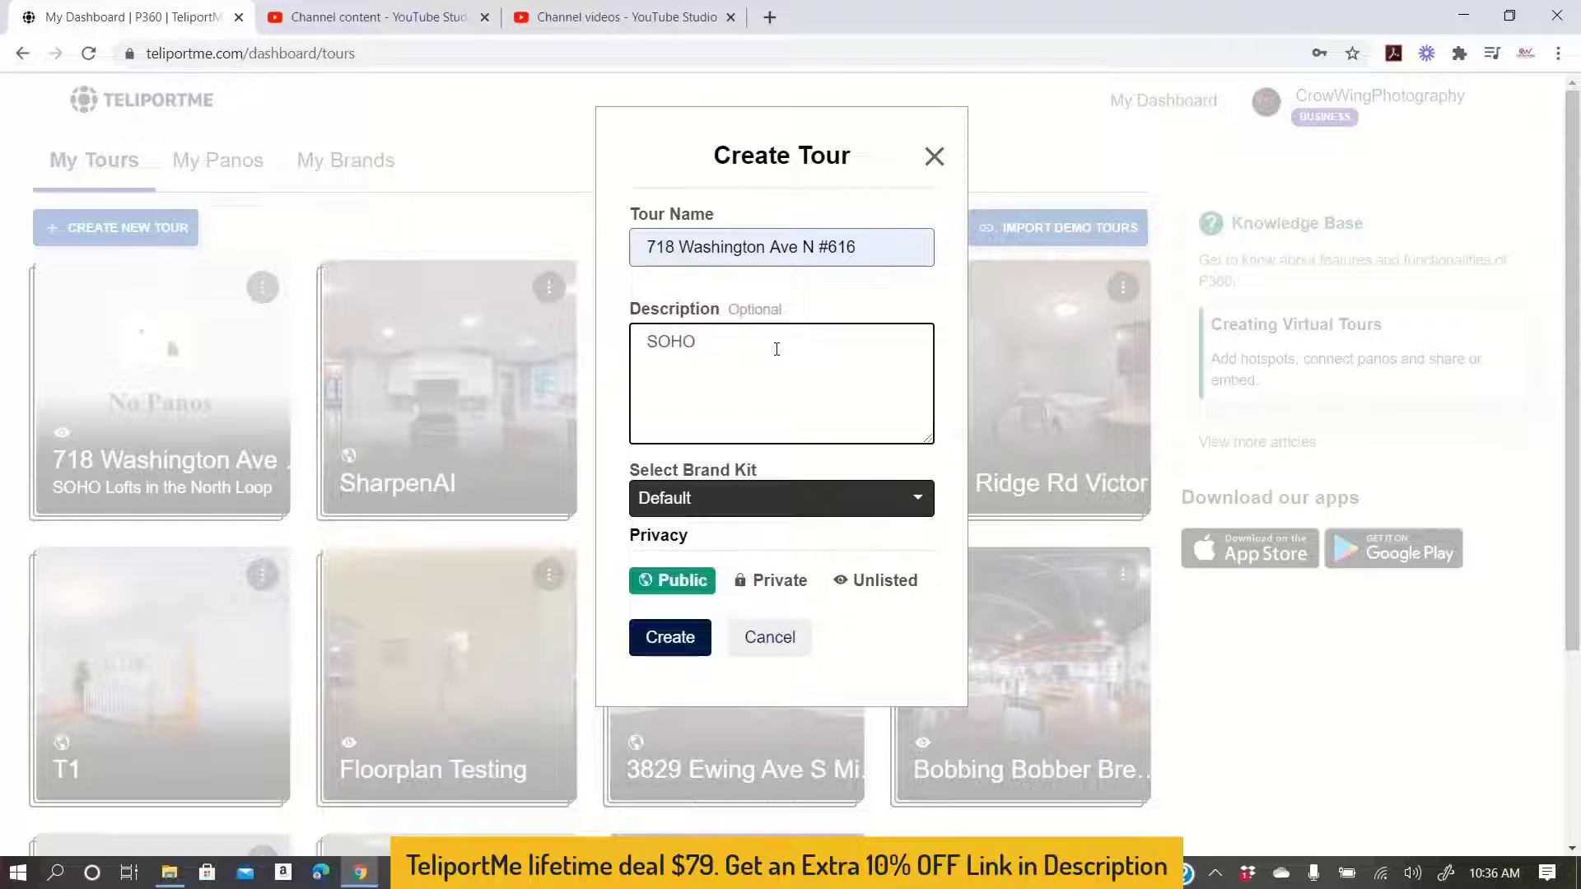
pyautogui.write('Lofts North Loop')
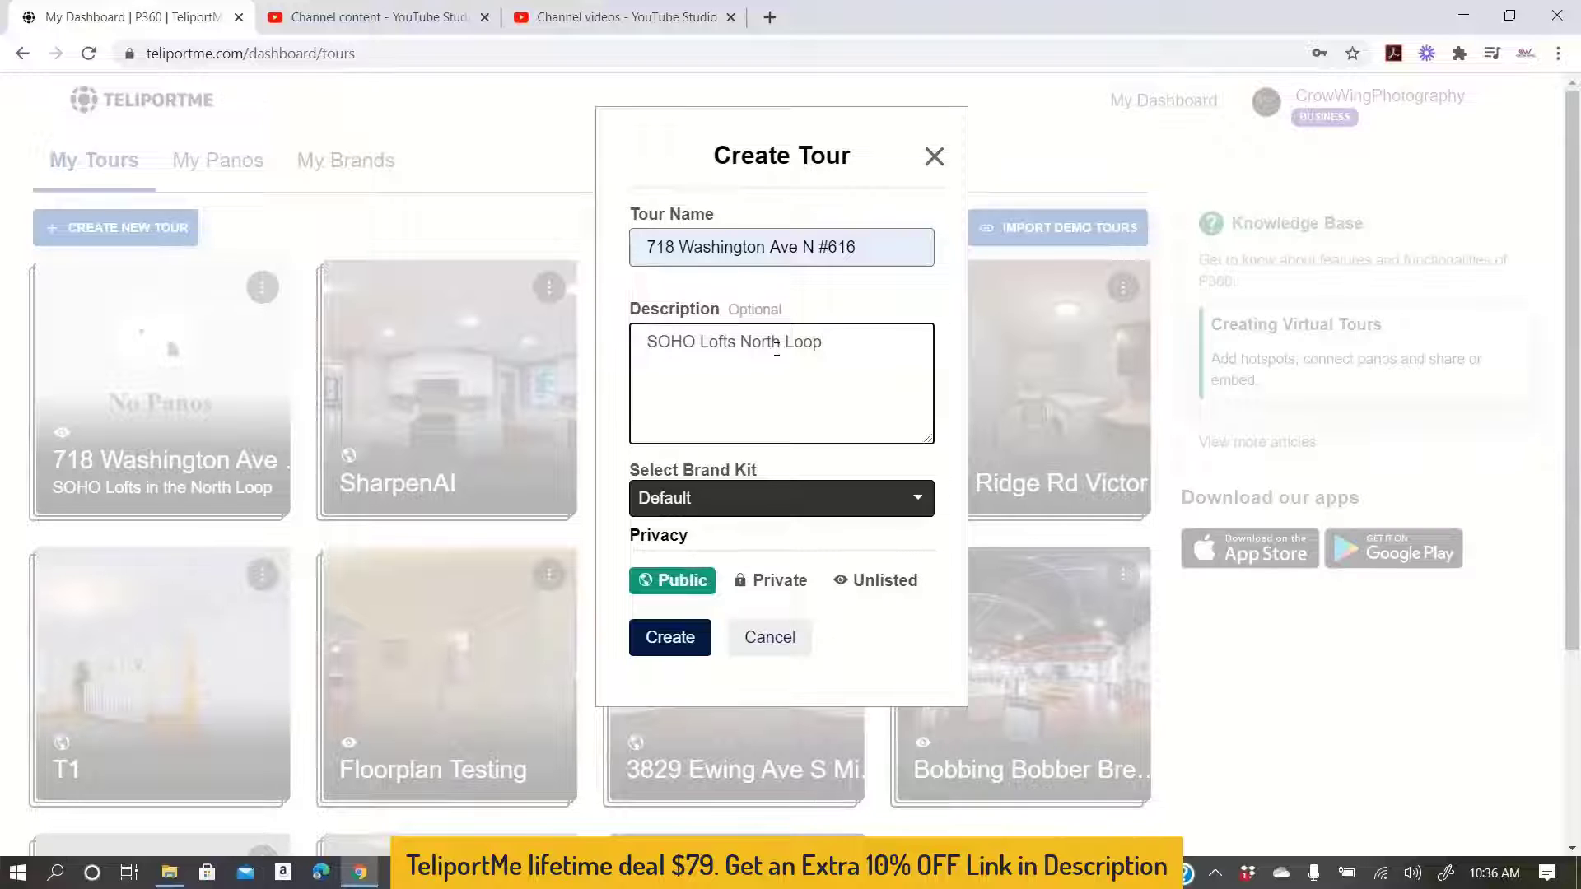
# Step: Set the new tour's privacy to Public and create it
pyautogui.click(874, 581)
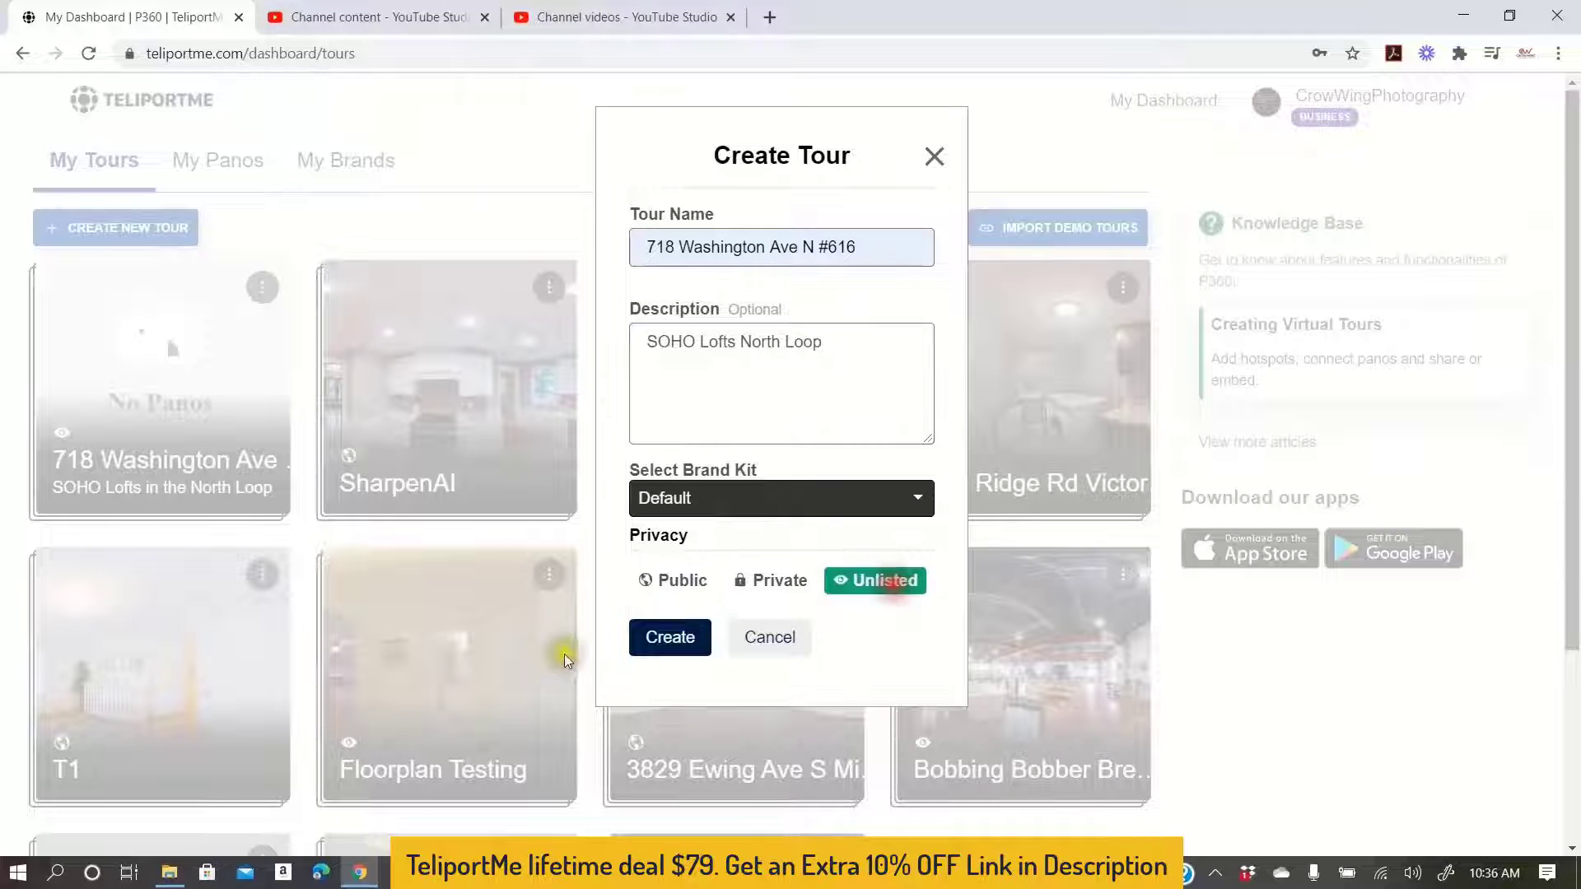
pyautogui.click(696, 584)
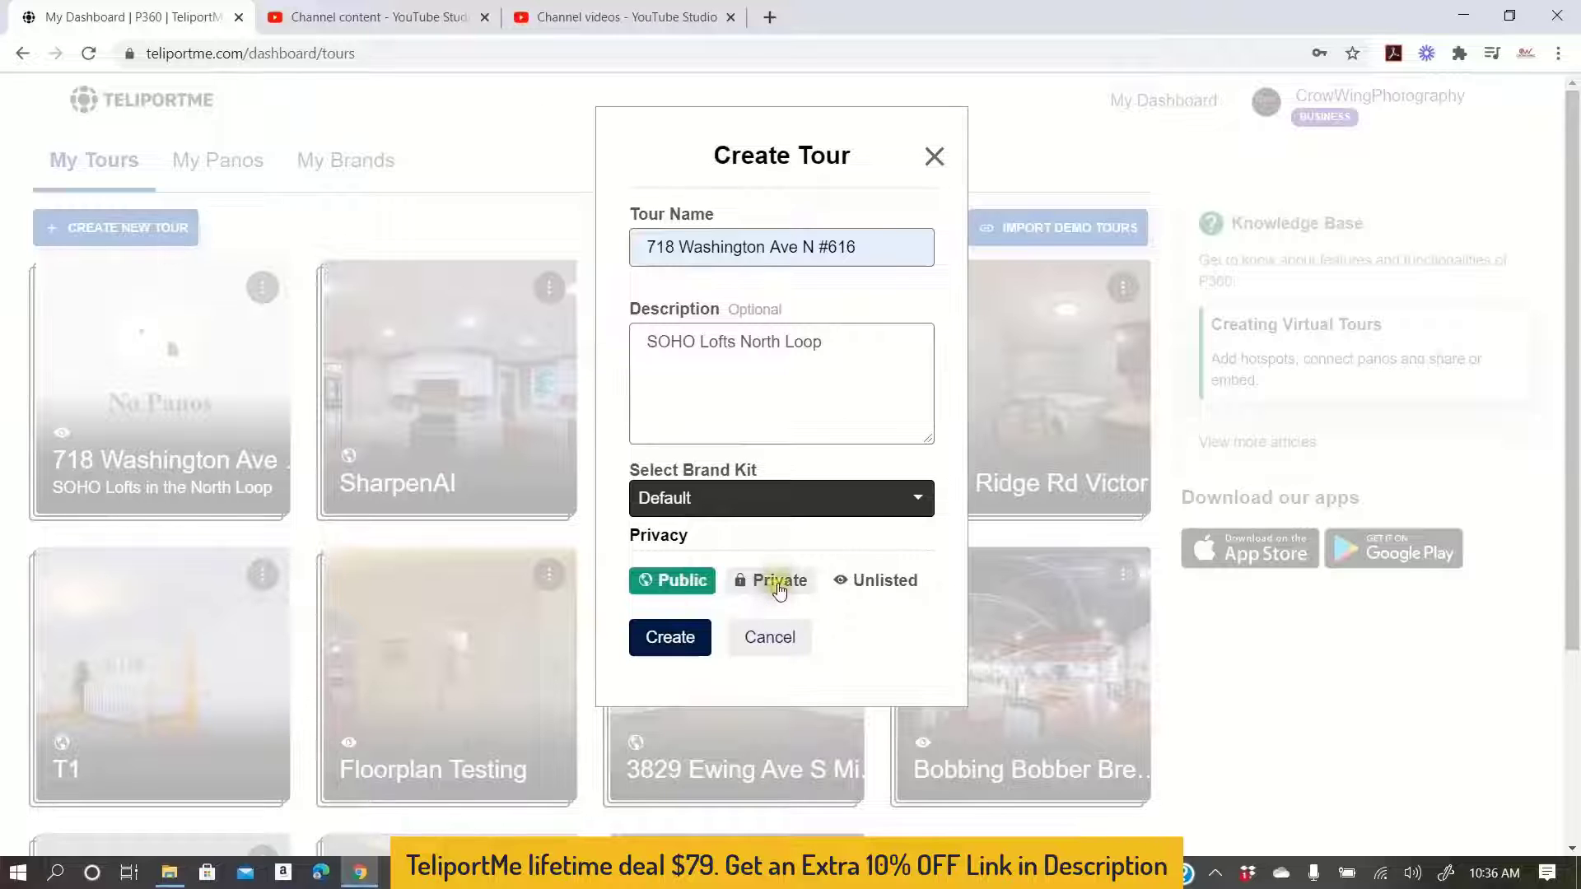
pyautogui.click(878, 582)
pyautogui.click(686, 600)
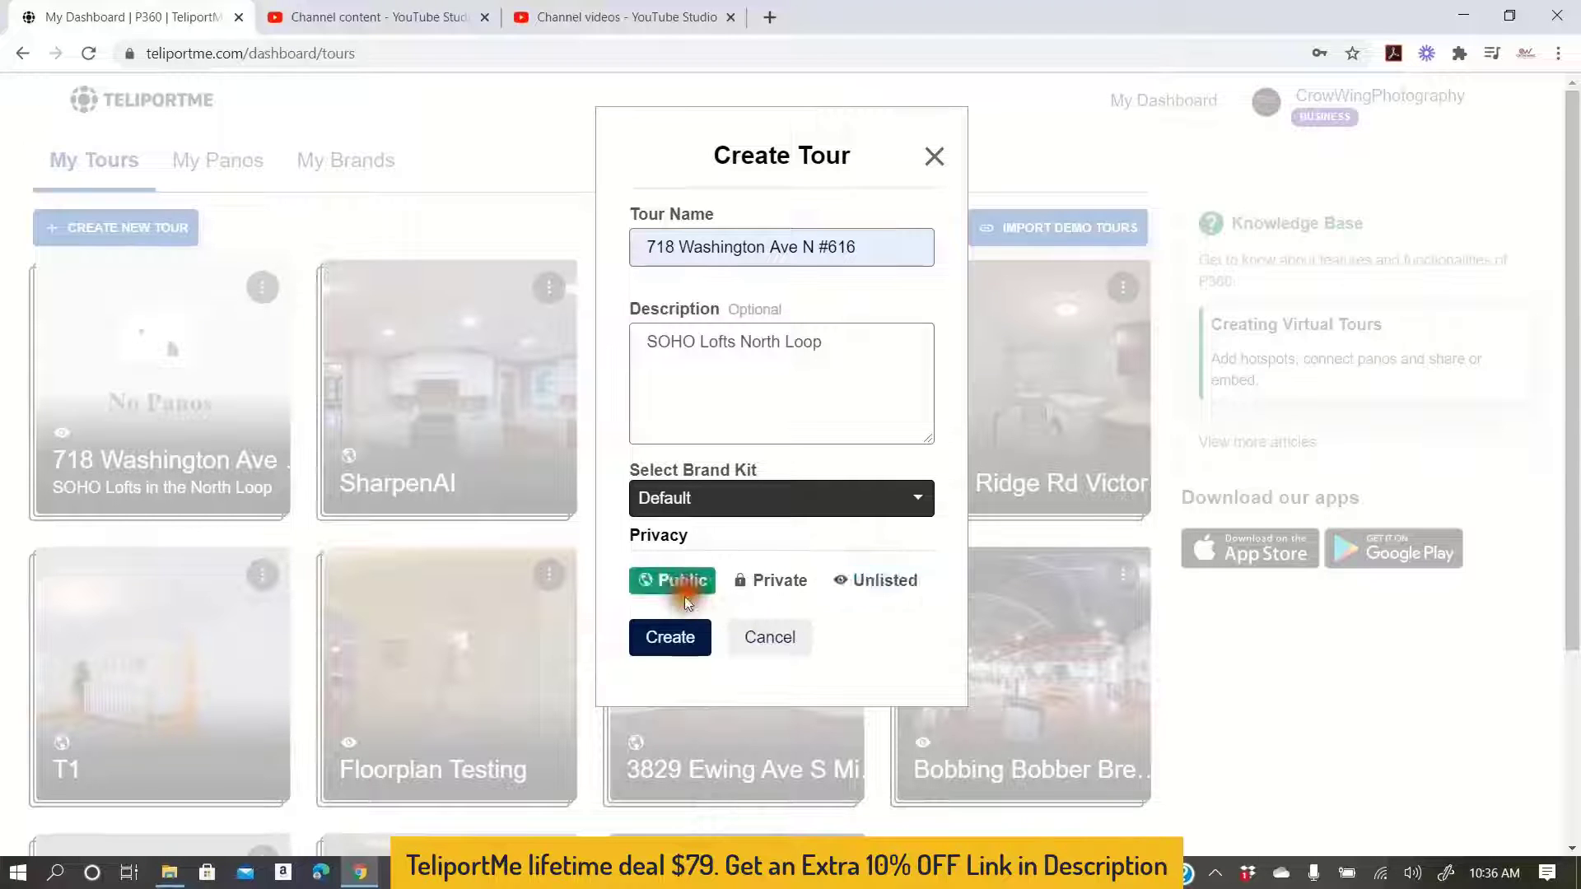
pyautogui.click(667, 642)
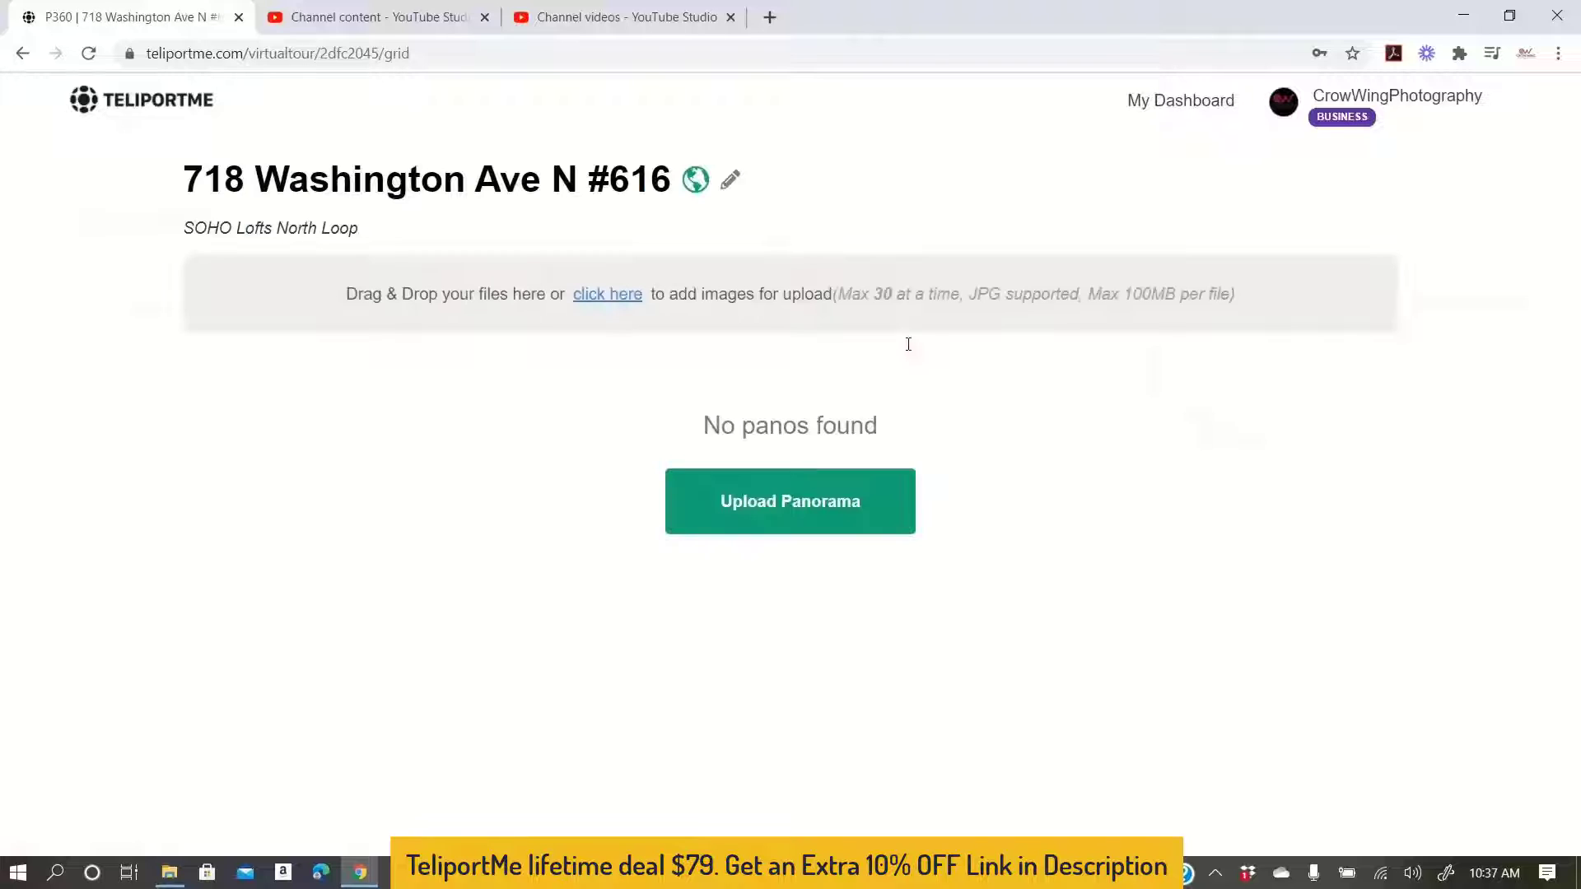
# Step: Browse the upload dialog to D: > Matt > Teliportme Tutorial > Virtual Tour
pyautogui.click(757, 504)
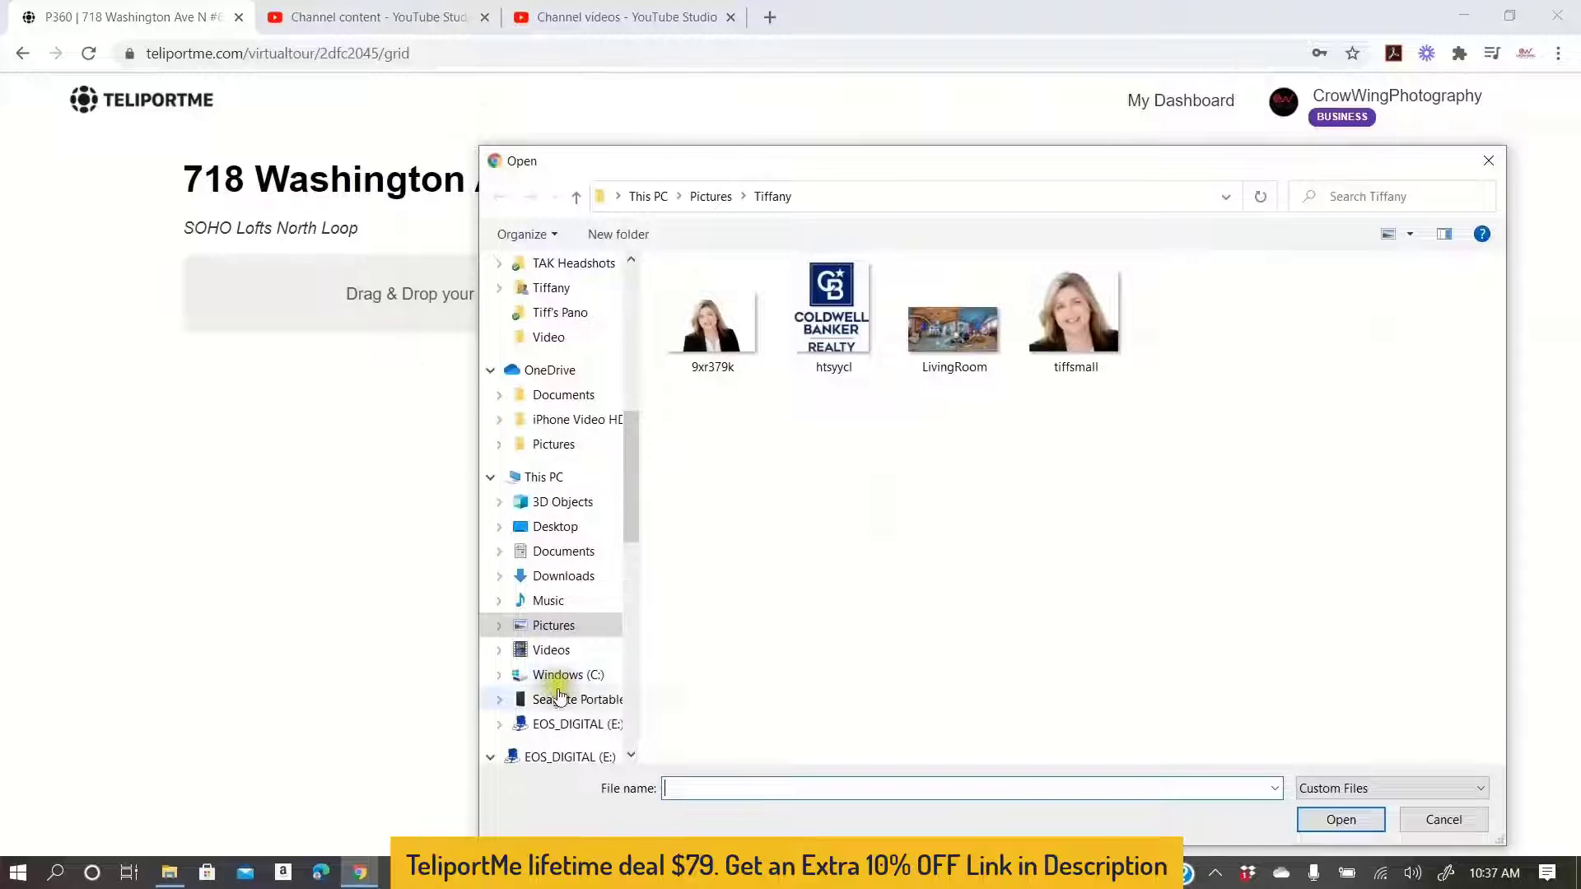
pyautogui.click(559, 698)
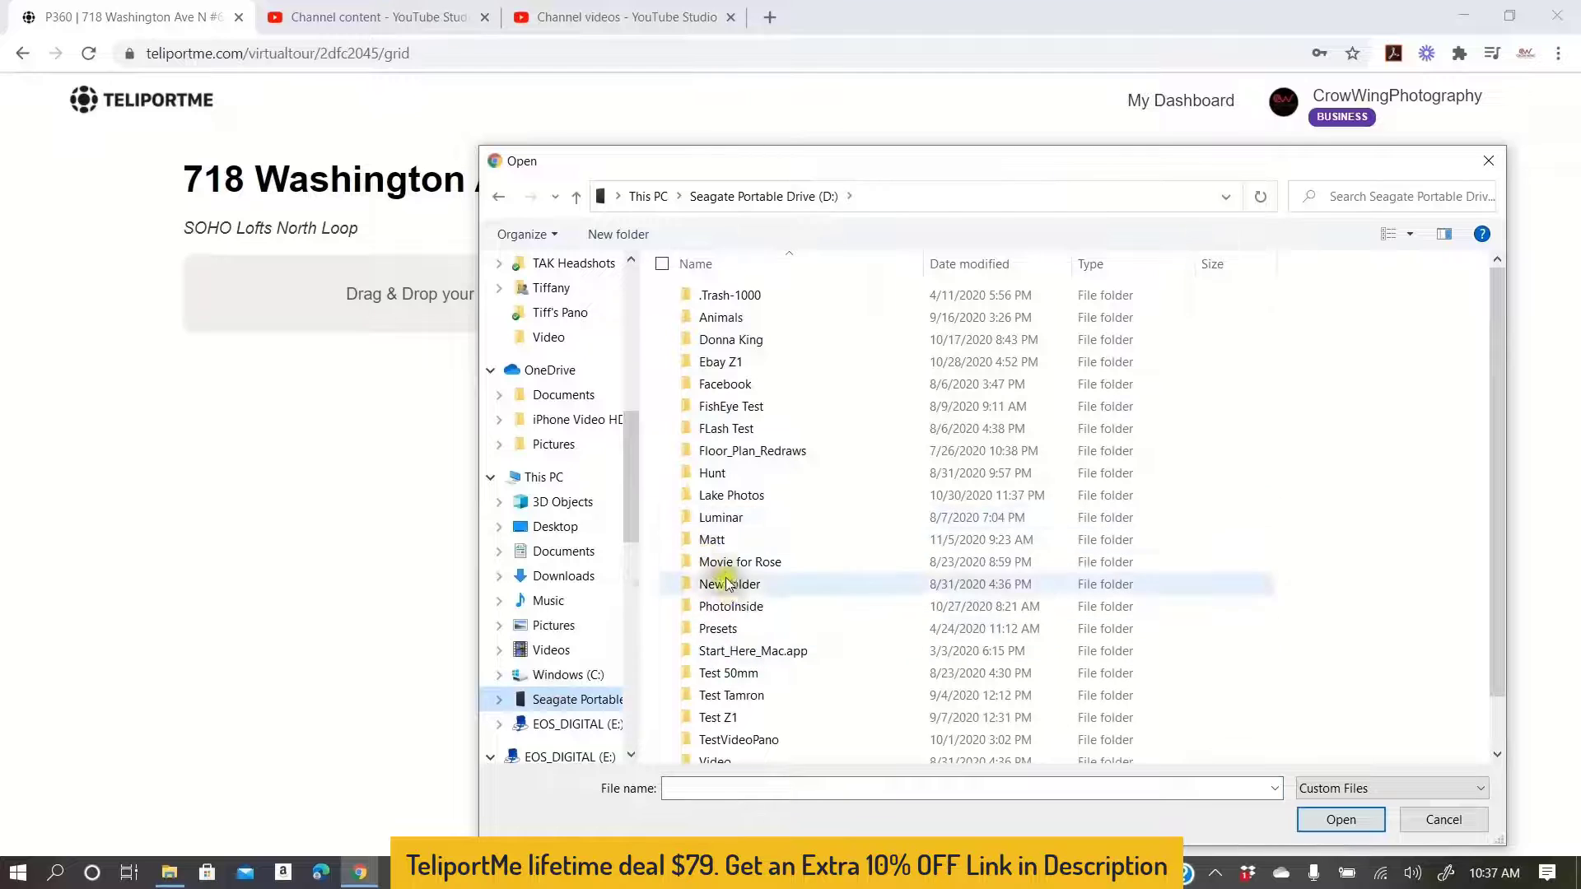
pyautogui.doubleClick(713, 541)
pyautogui.scroll(-4, 737, 625)
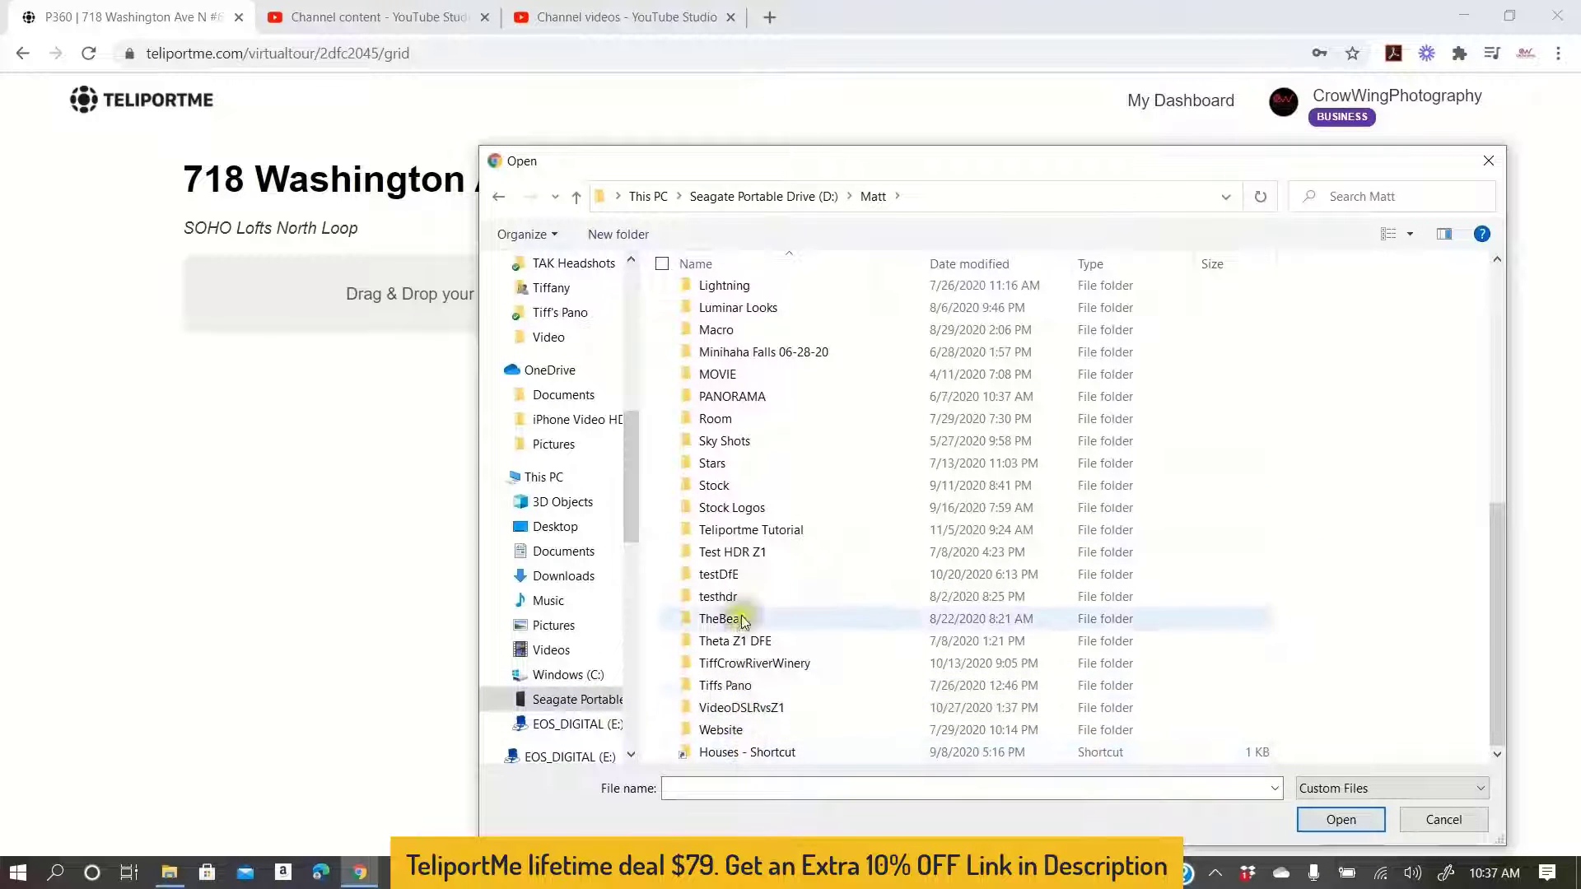
pyautogui.doubleClick(751, 529)
pyautogui.doubleClick(728, 298)
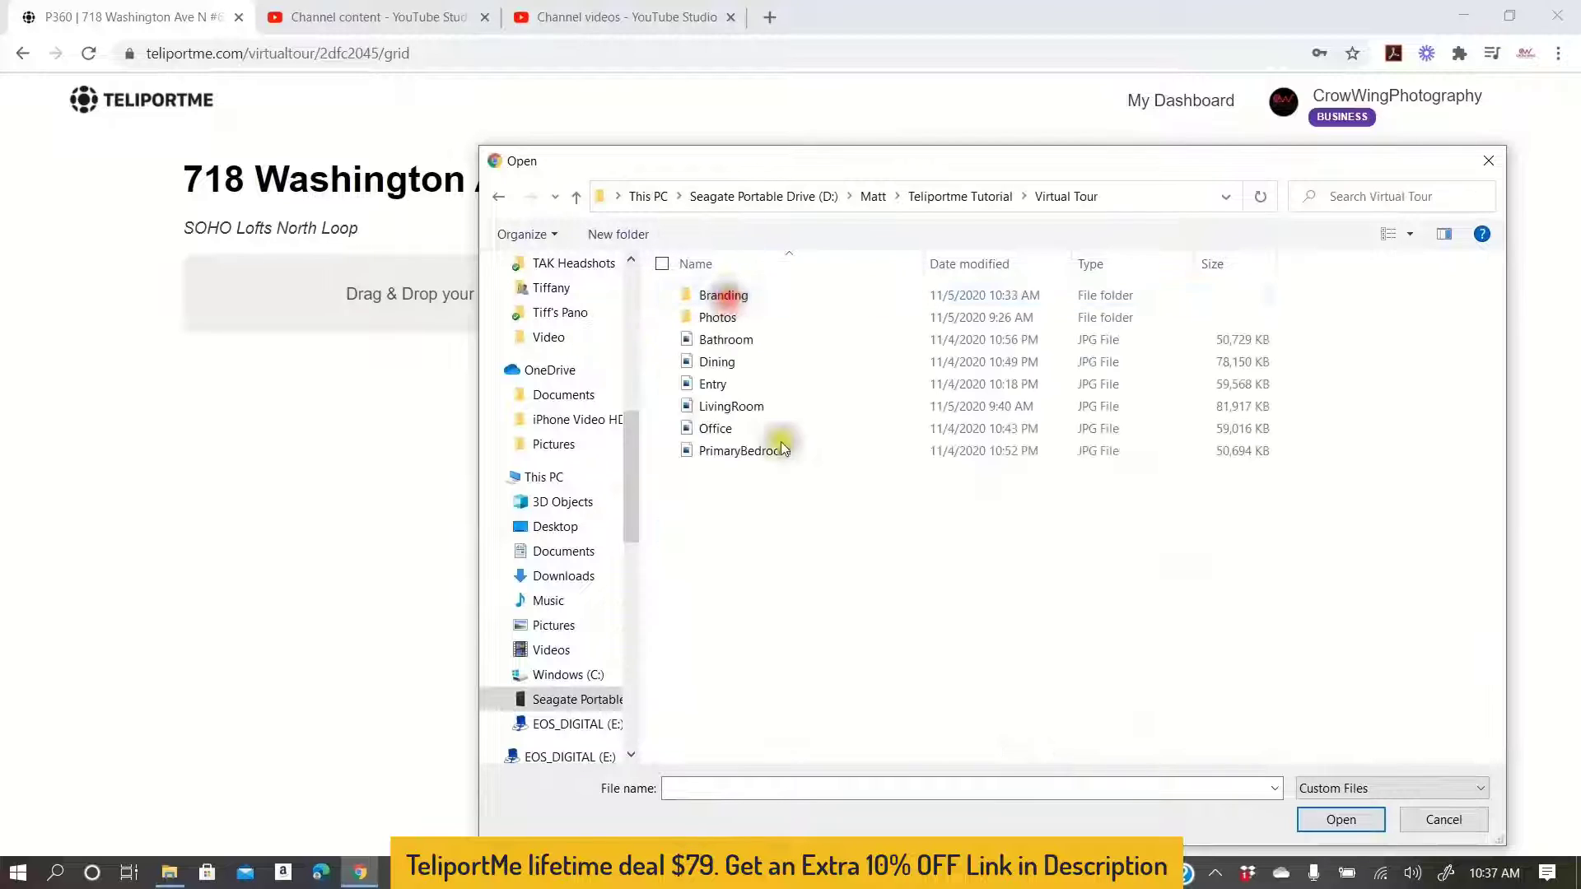
# Step: Select the six room JPGs from Bathroom through PrimaryBedroom and upload them
pyautogui.click(738, 341)
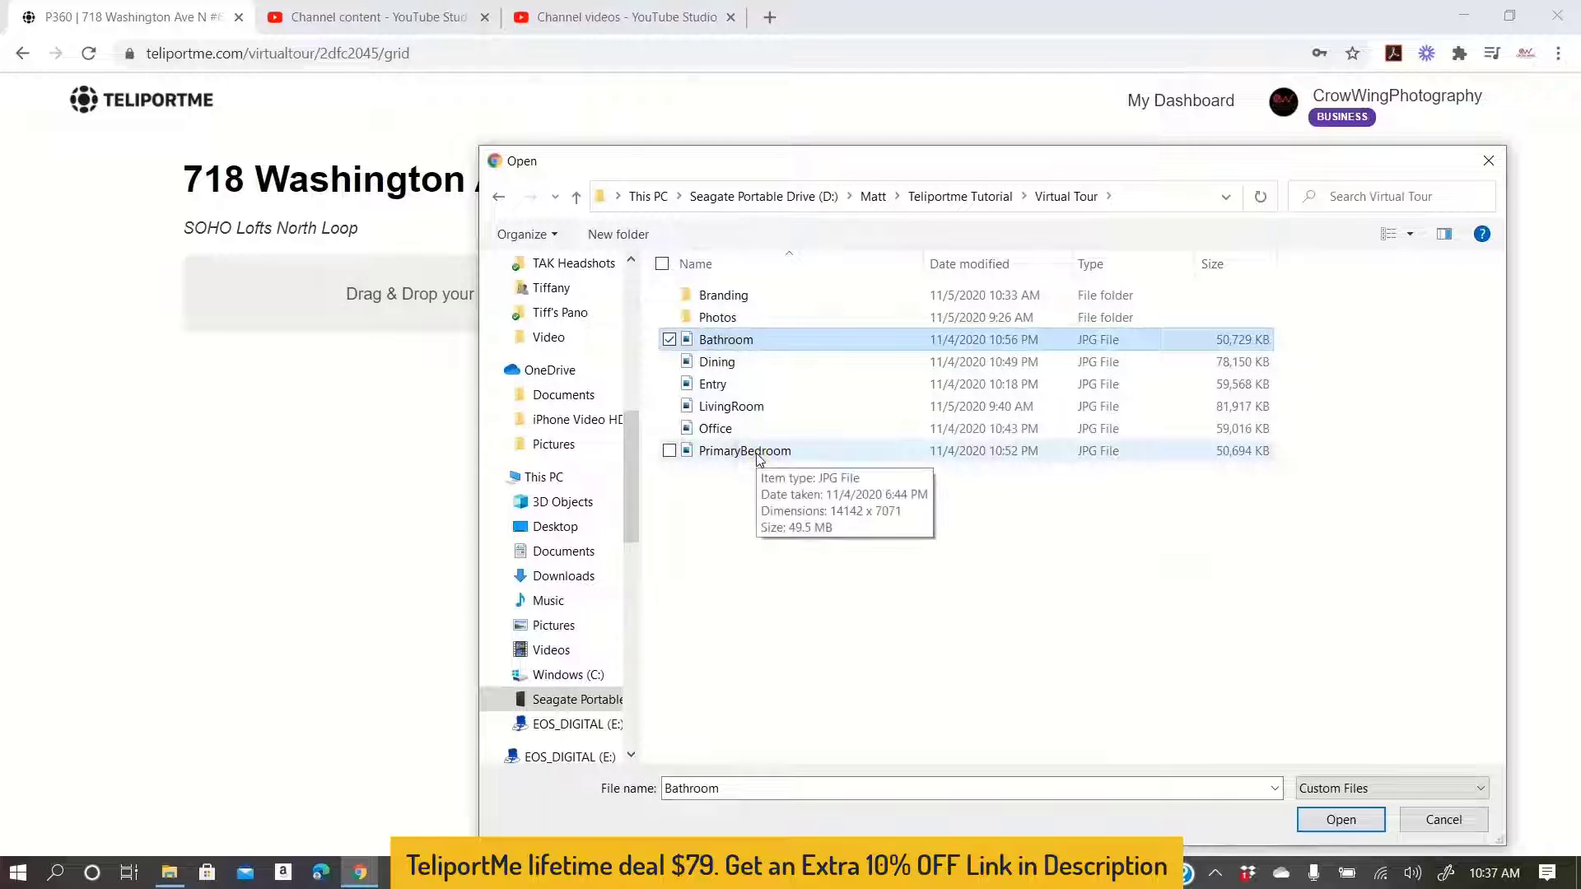
pyautogui.click(788, 348)
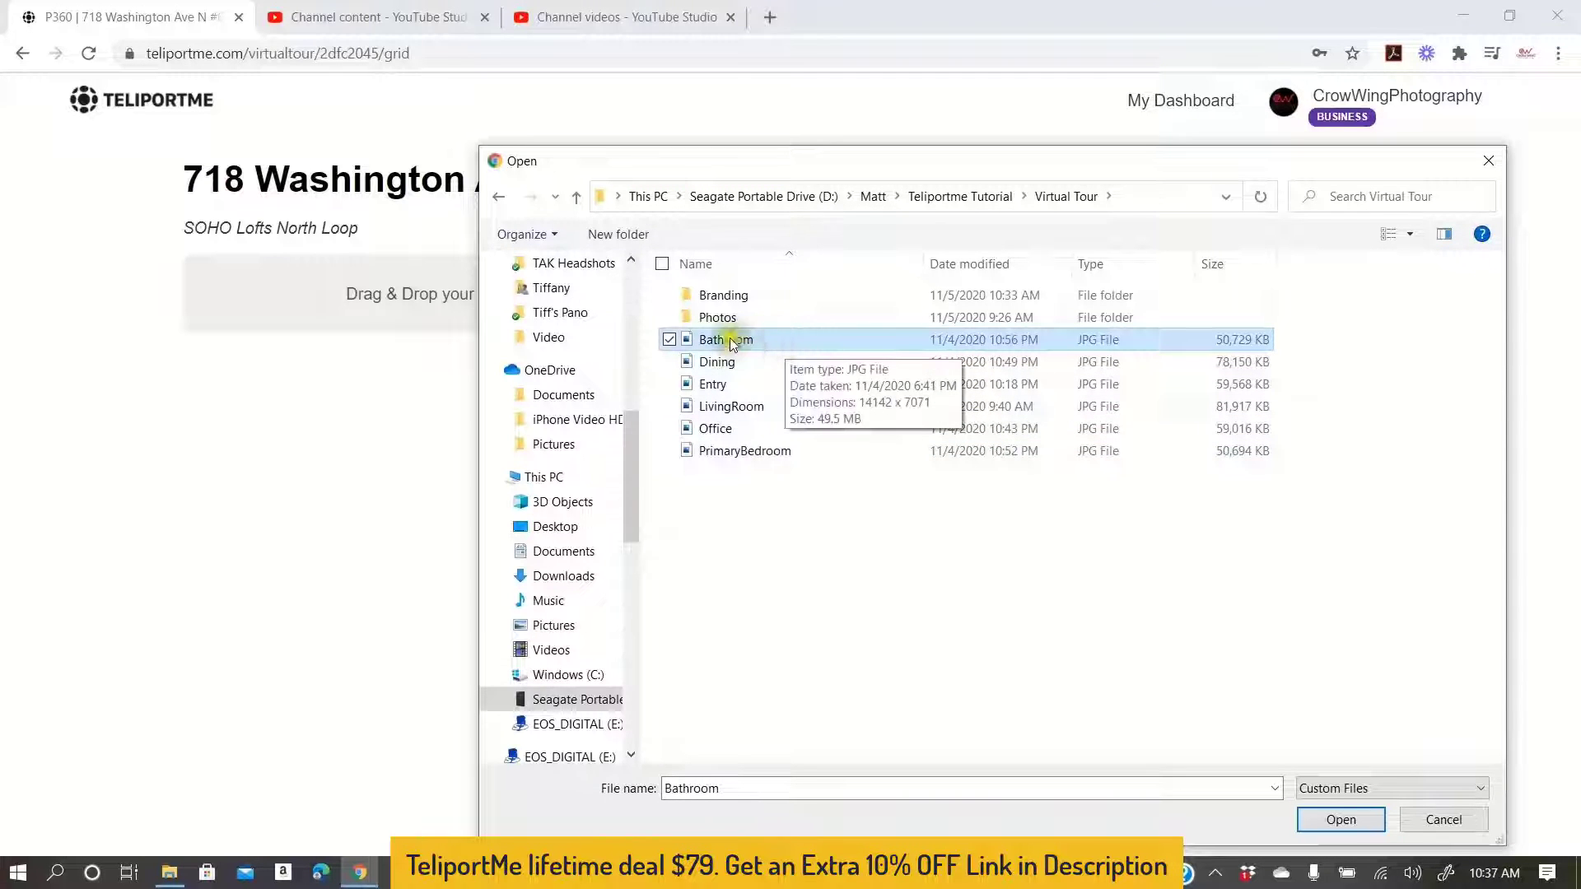
pyautogui.keyDown('shift'); pyautogui.click(738, 453); pyautogui.keyUp('shift')
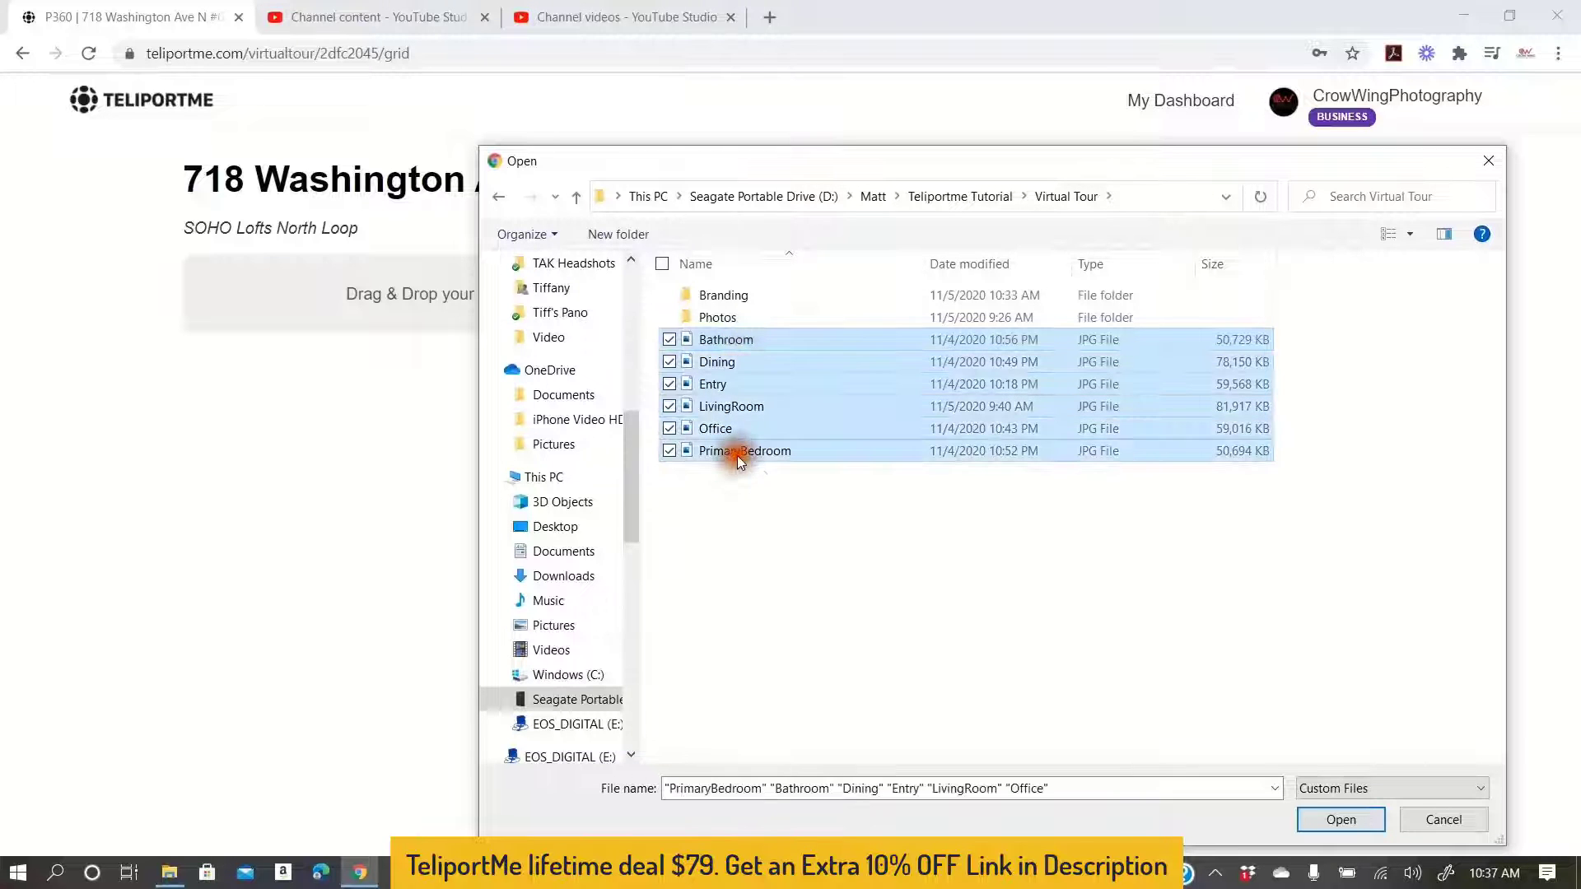
pyautogui.click(1366, 816)
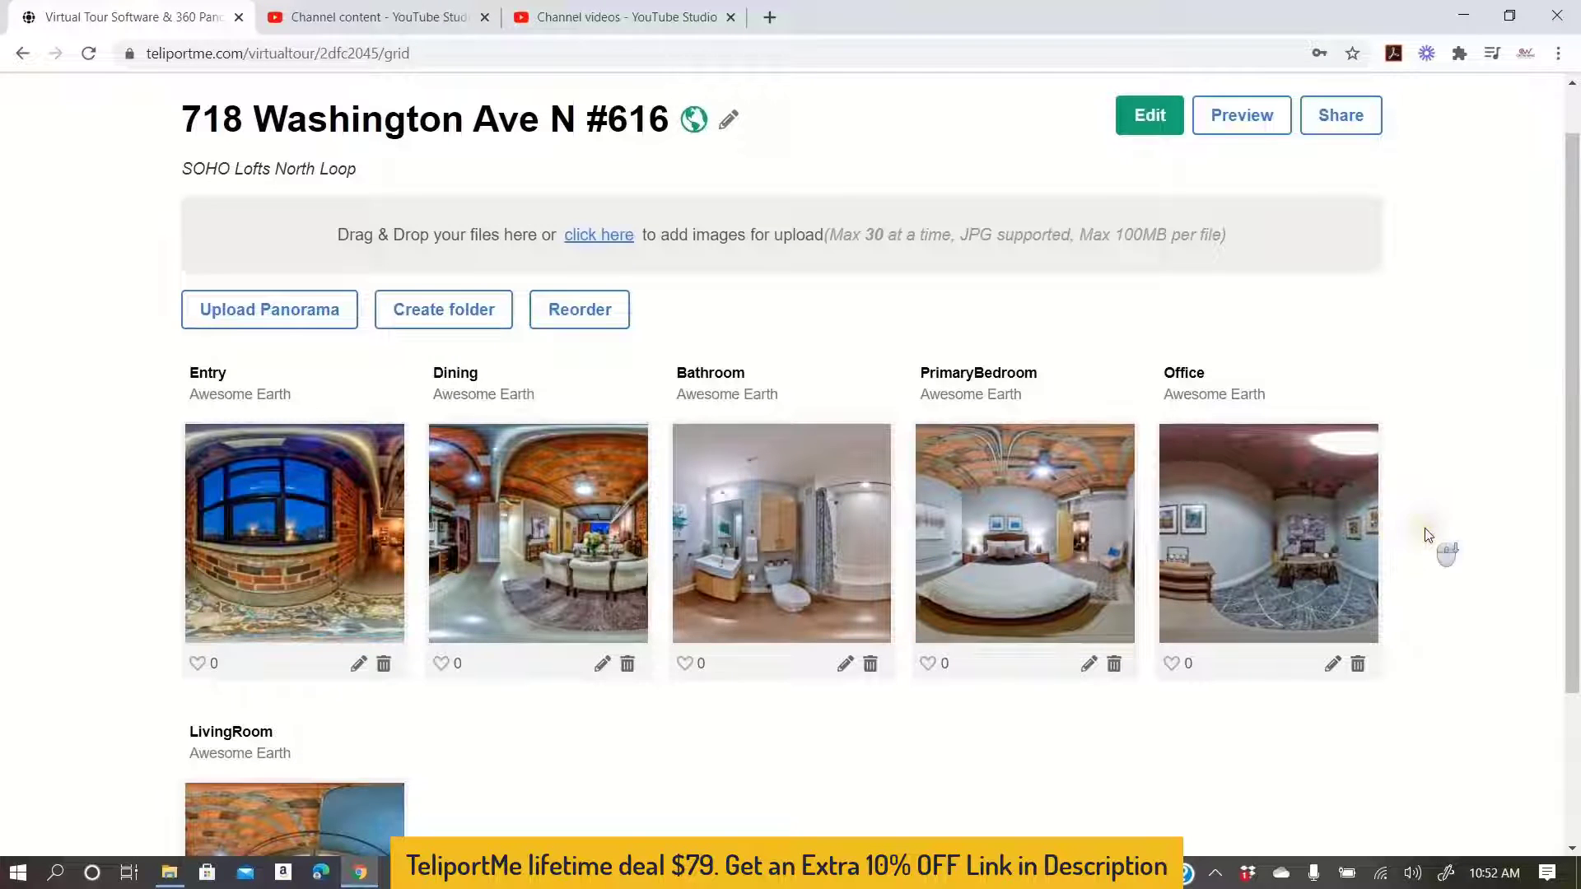
# Step: Scroll the tour grid to confirm Entry, Dining, Bathroom, PrimaryBedroom, Office and LivingRoom uploaded
pyautogui.scroll(-2, 1429, 535)
pyautogui.scroll(2, 1429, 535)
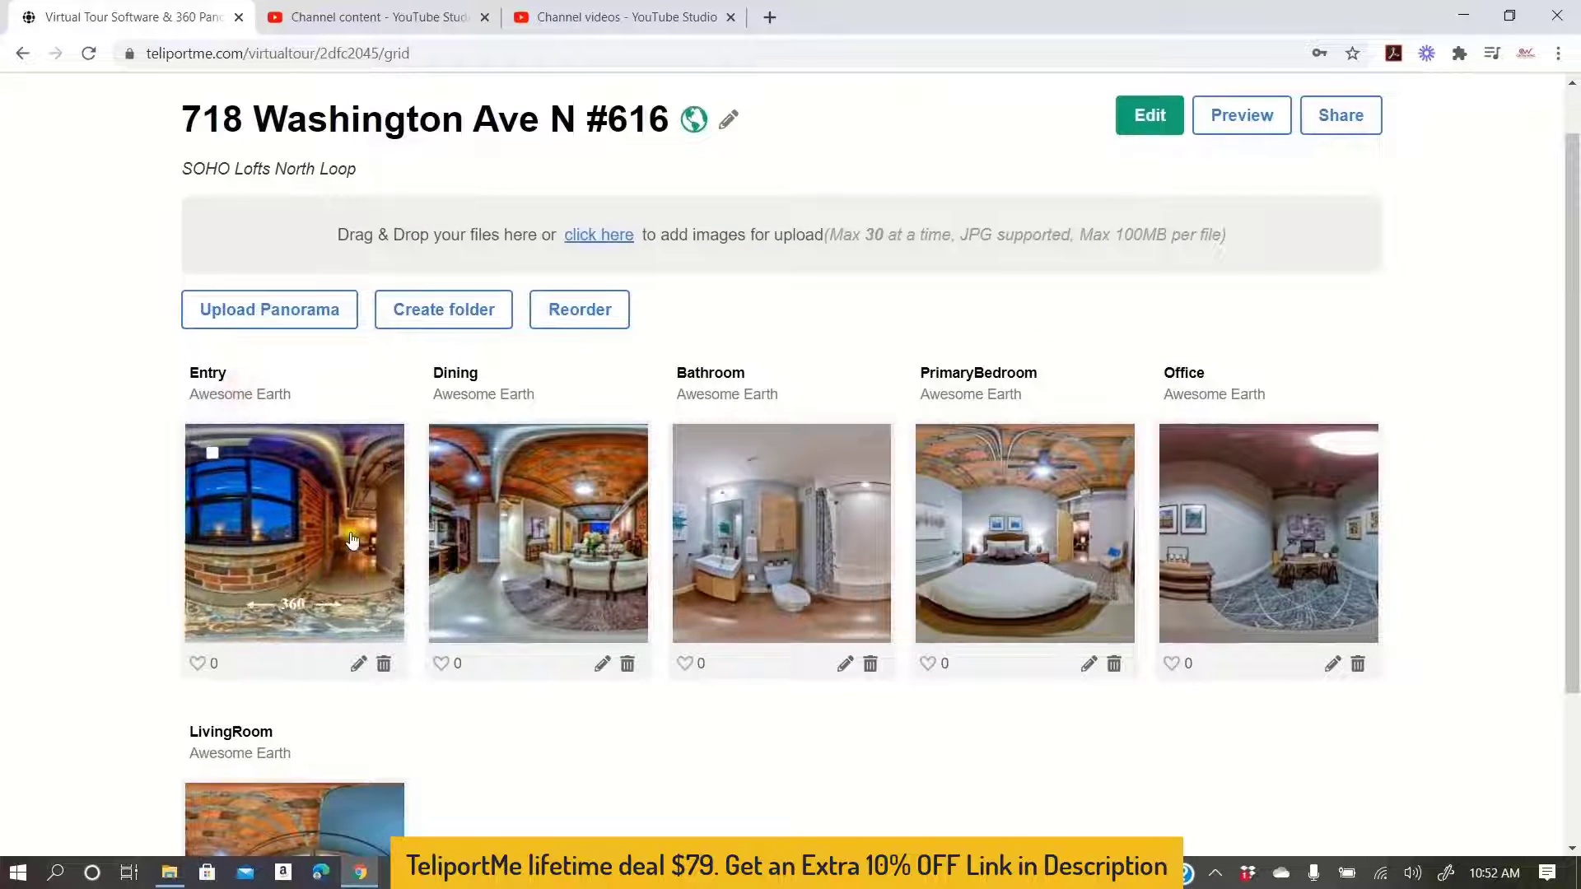
pyautogui.click(357, 665)
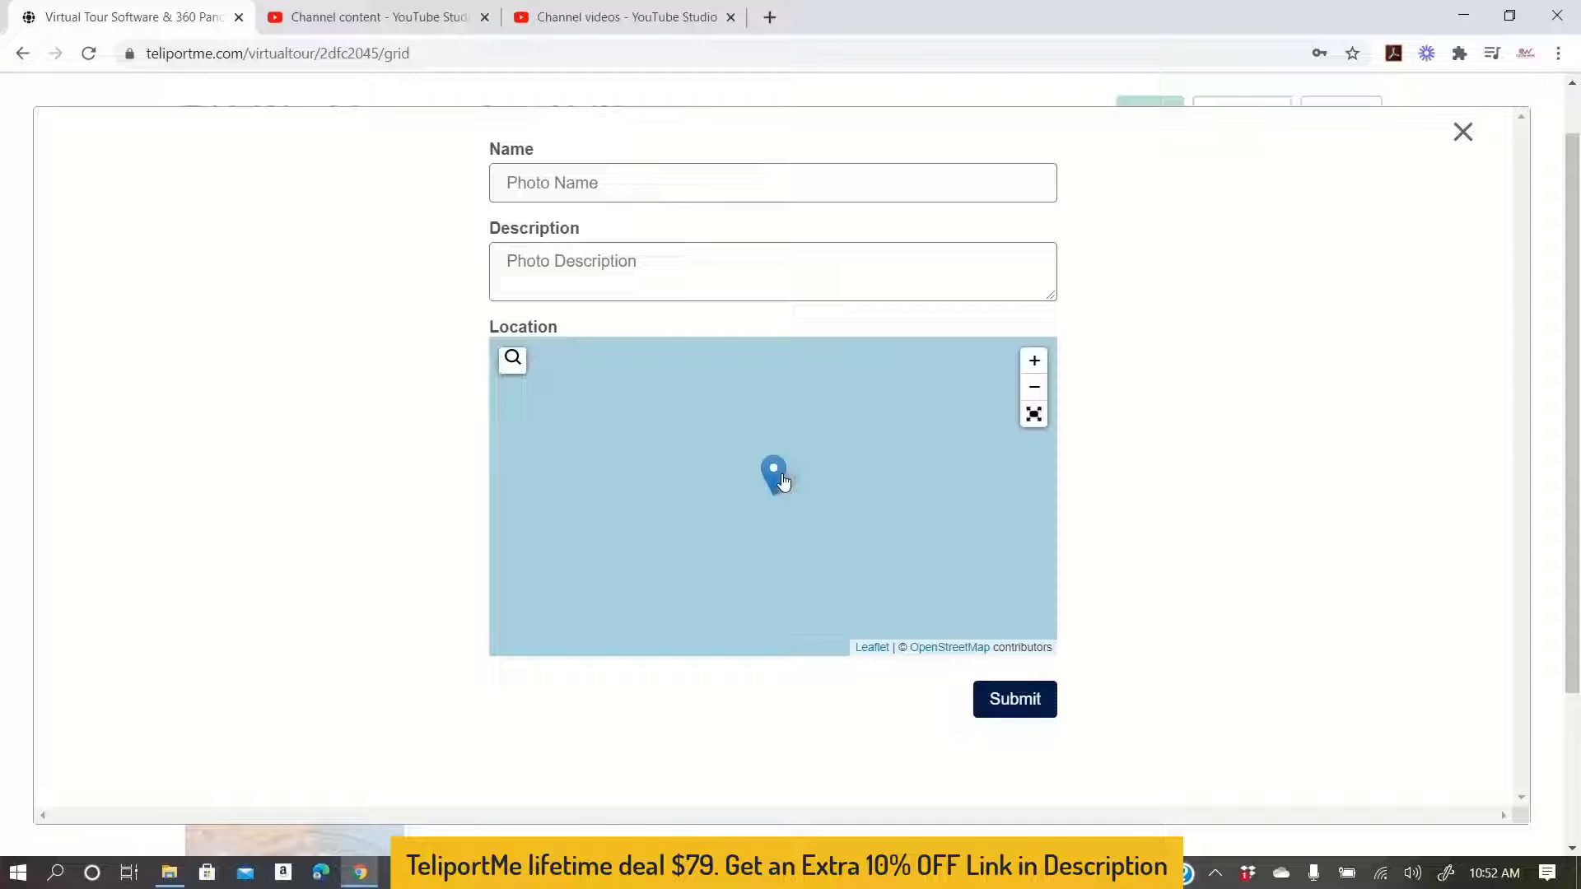
pyautogui.scroll(2, 329, 395)
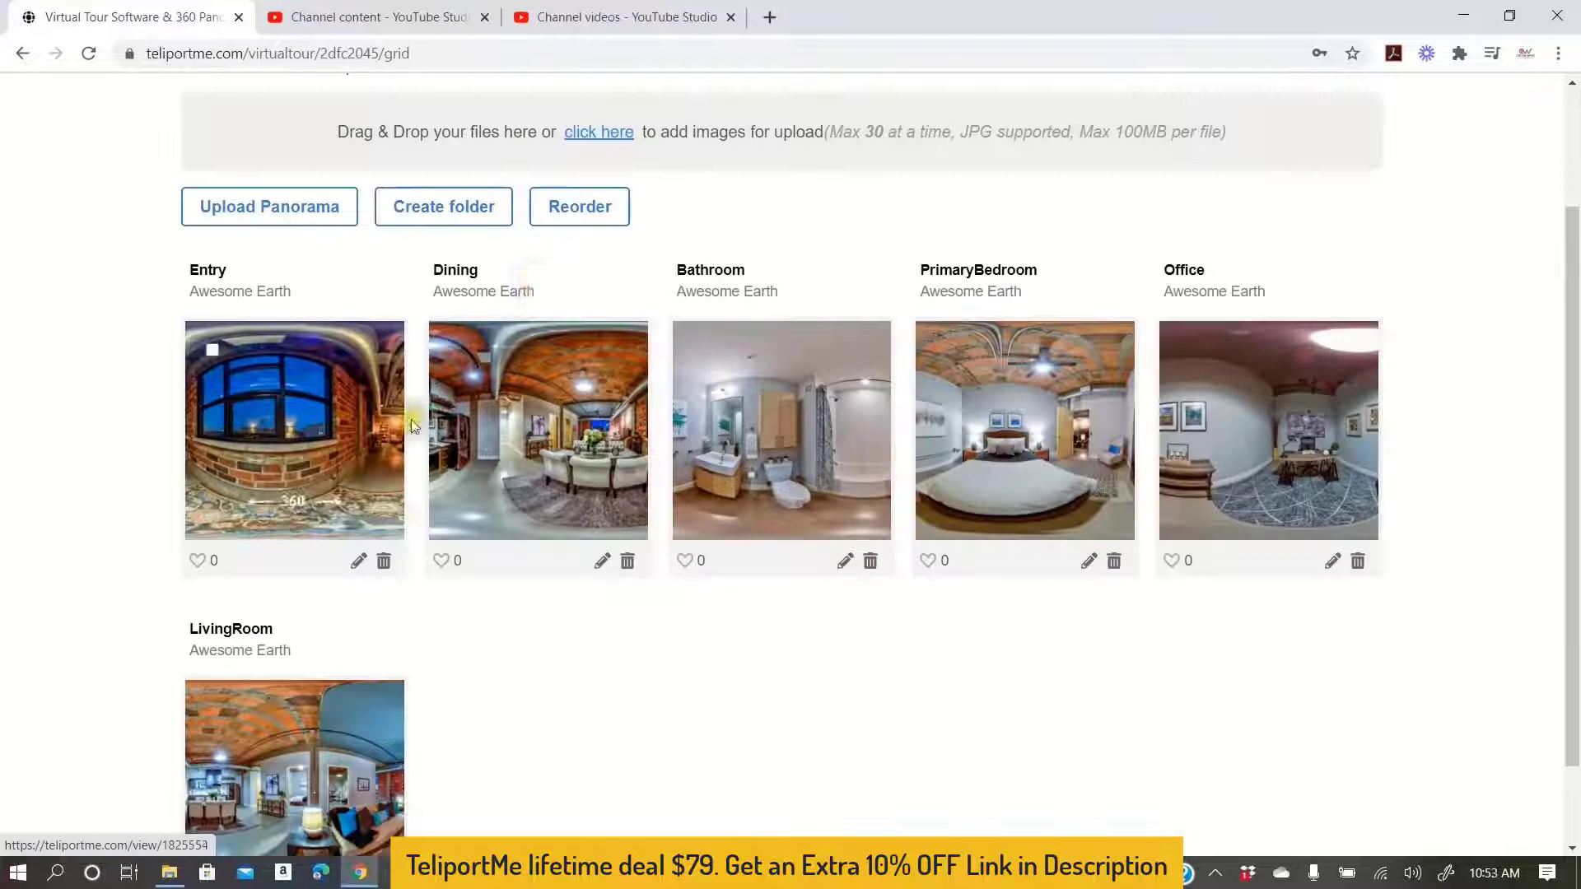
# Step: Reorder rooms to Entry, LivingRoom, Dining, PrimaryBedroom, Office, Bathroom, save, and open the editor
pyautogui.click(583, 213)
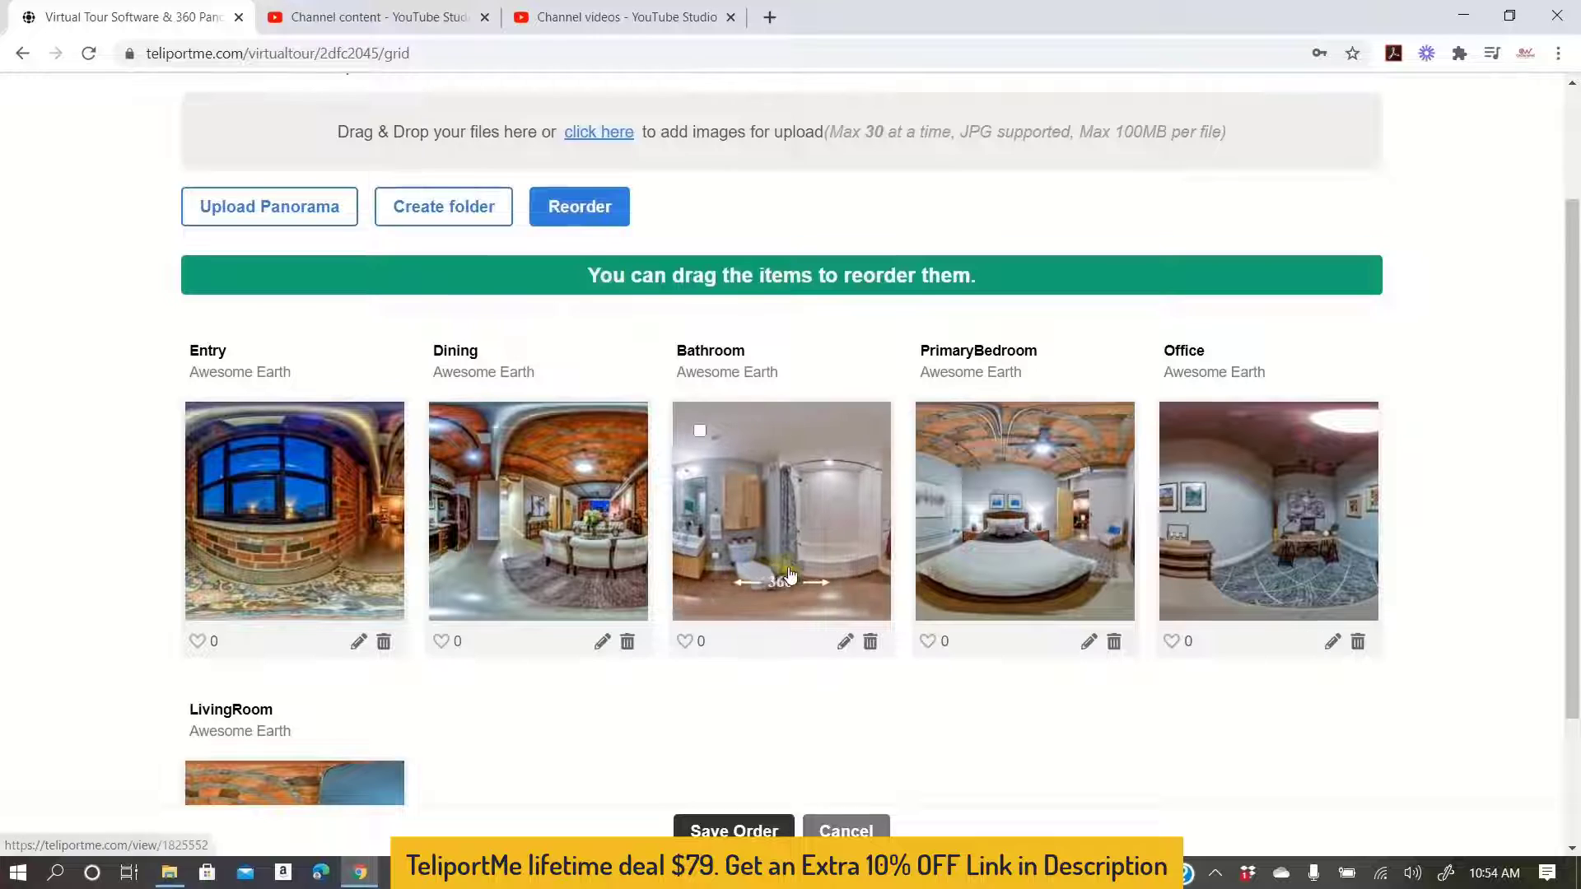
pyautogui.scroll(-2, 565, 665)
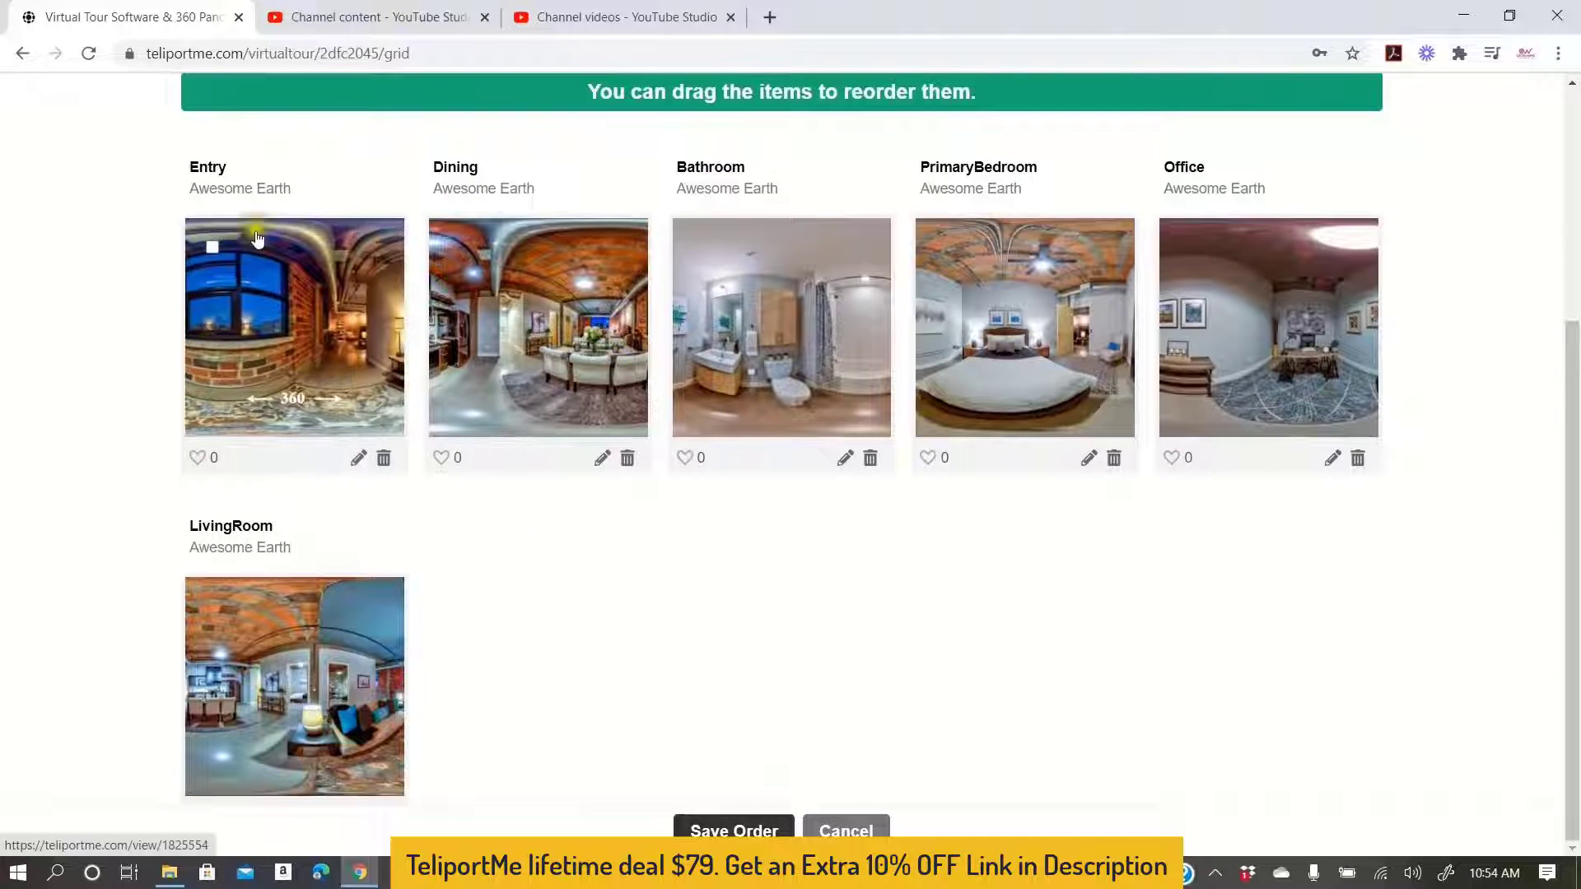
pyautogui.moveTo(280, 650); pyautogui.dragTo(555, 306)
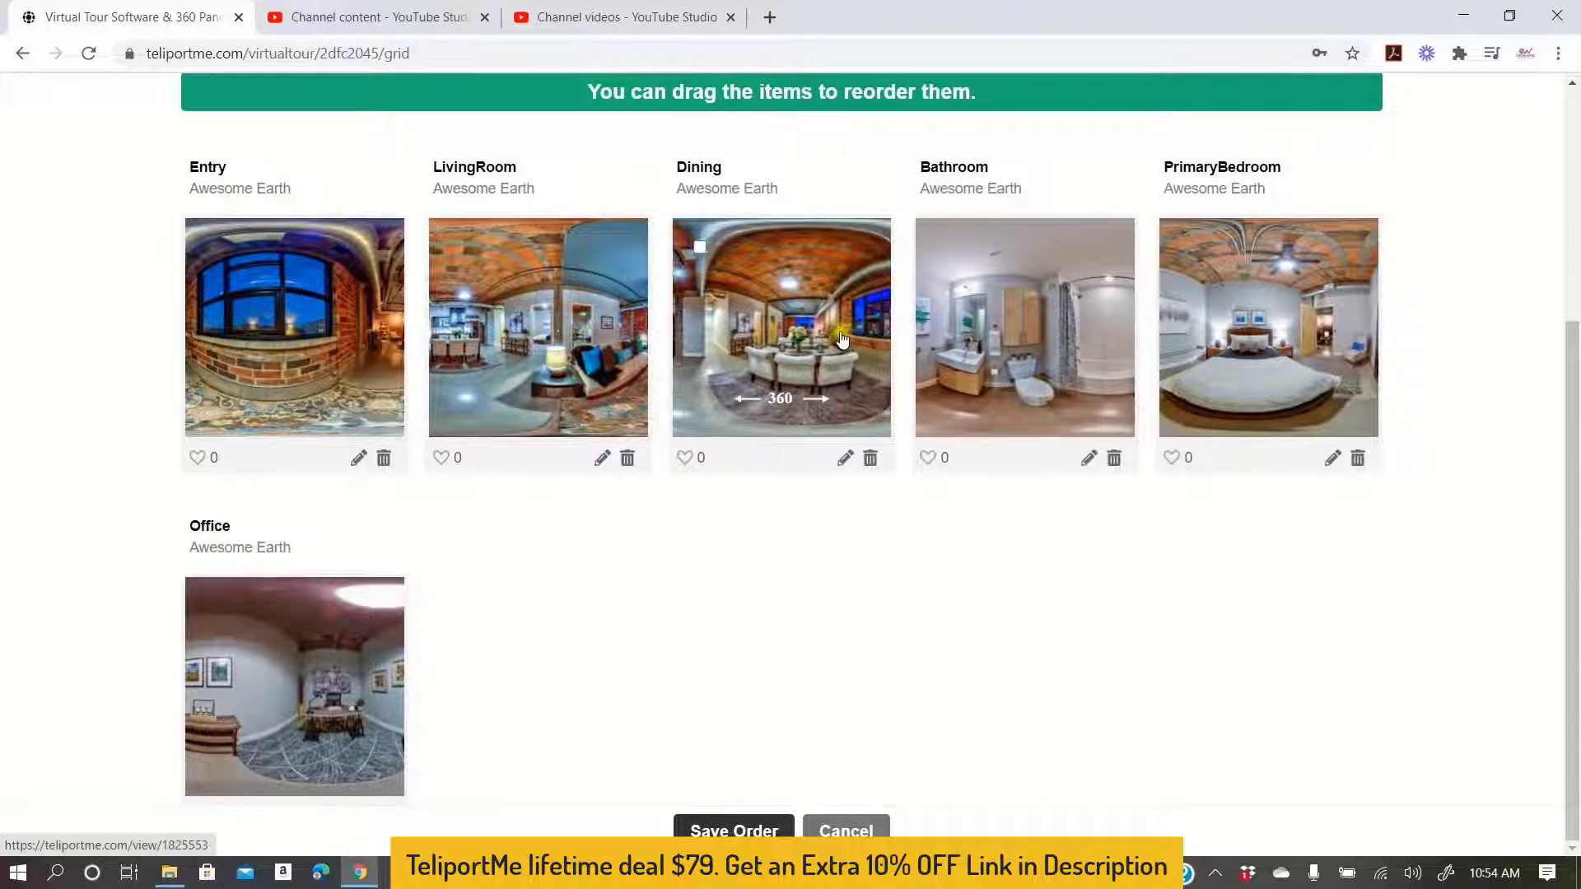
pyautogui.moveTo(1275, 311); pyautogui.dragTo(1062, 317)
pyautogui.moveTo(335, 692); pyautogui.dragTo(1315, 334)
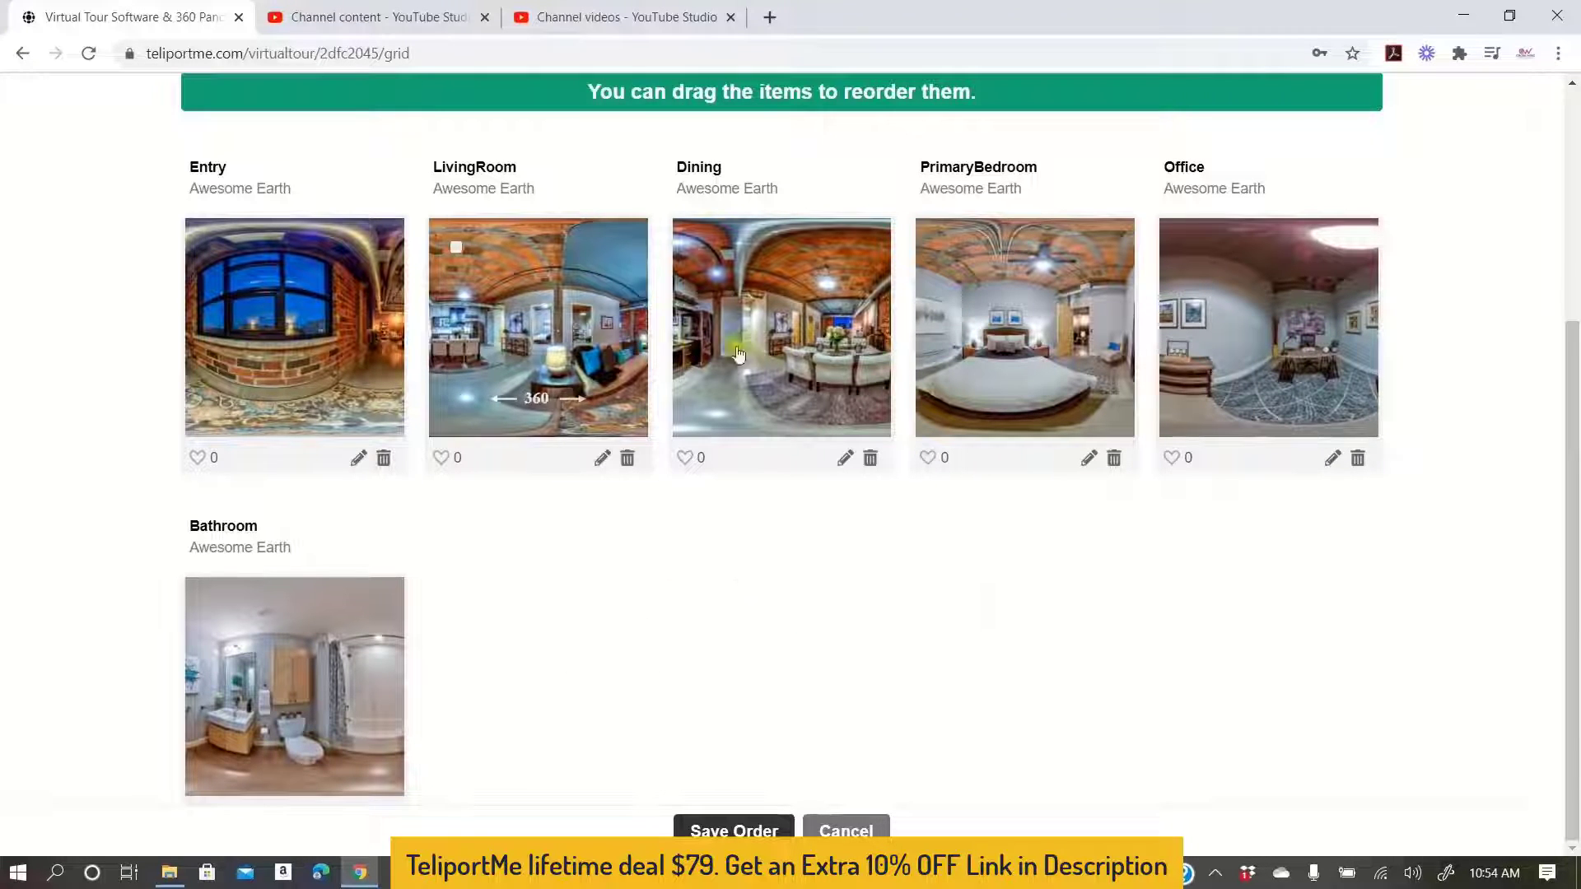
pyautogui.click(732, 832)
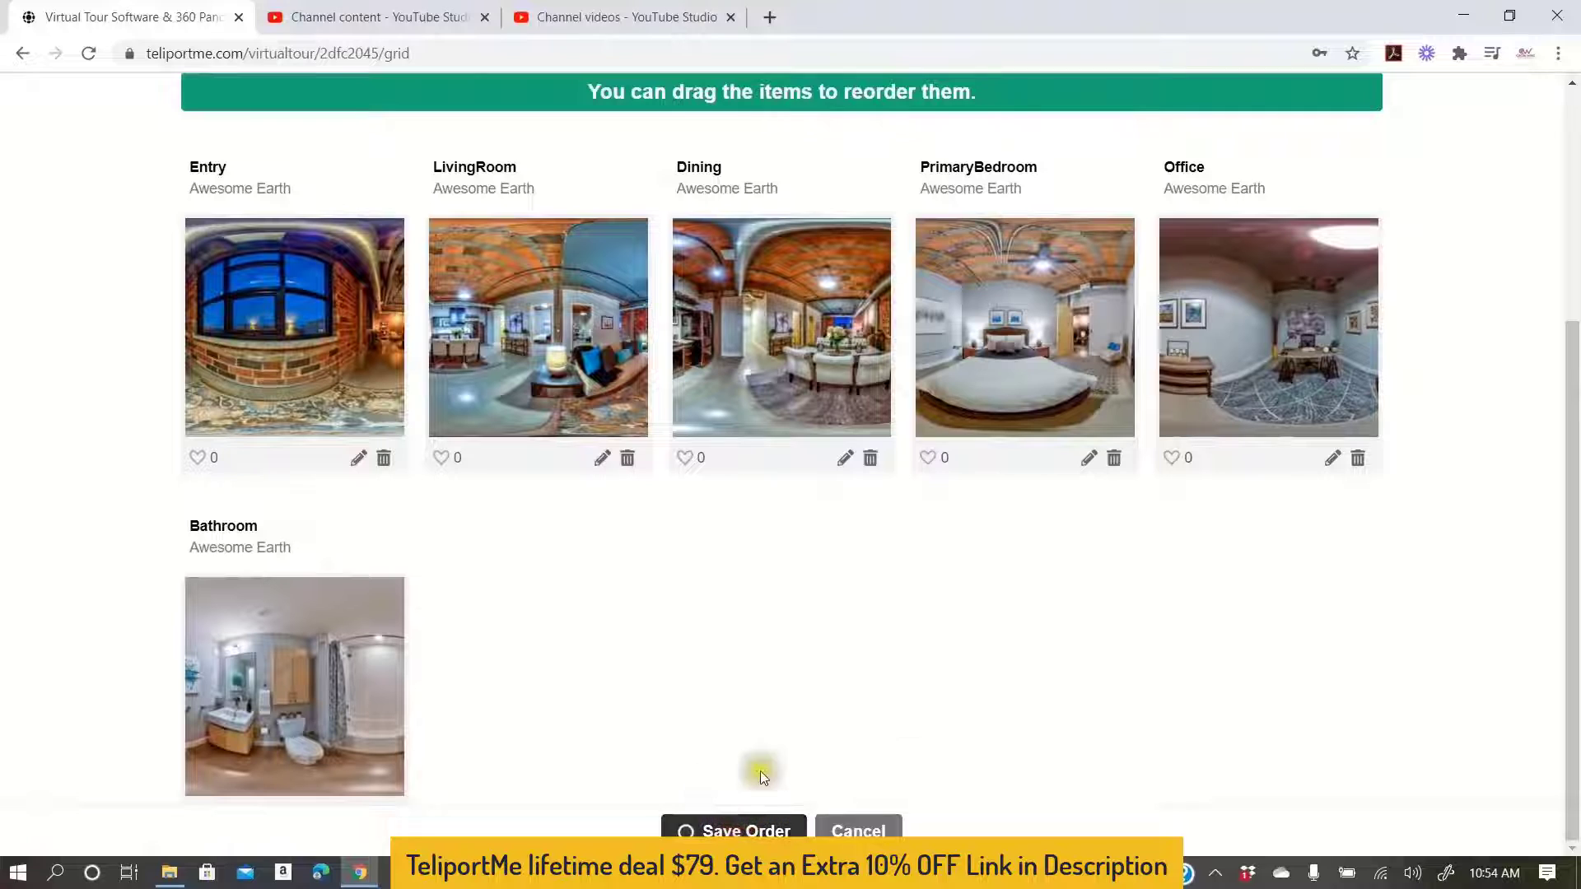
pyautogui.scroll(3, 873, 724)
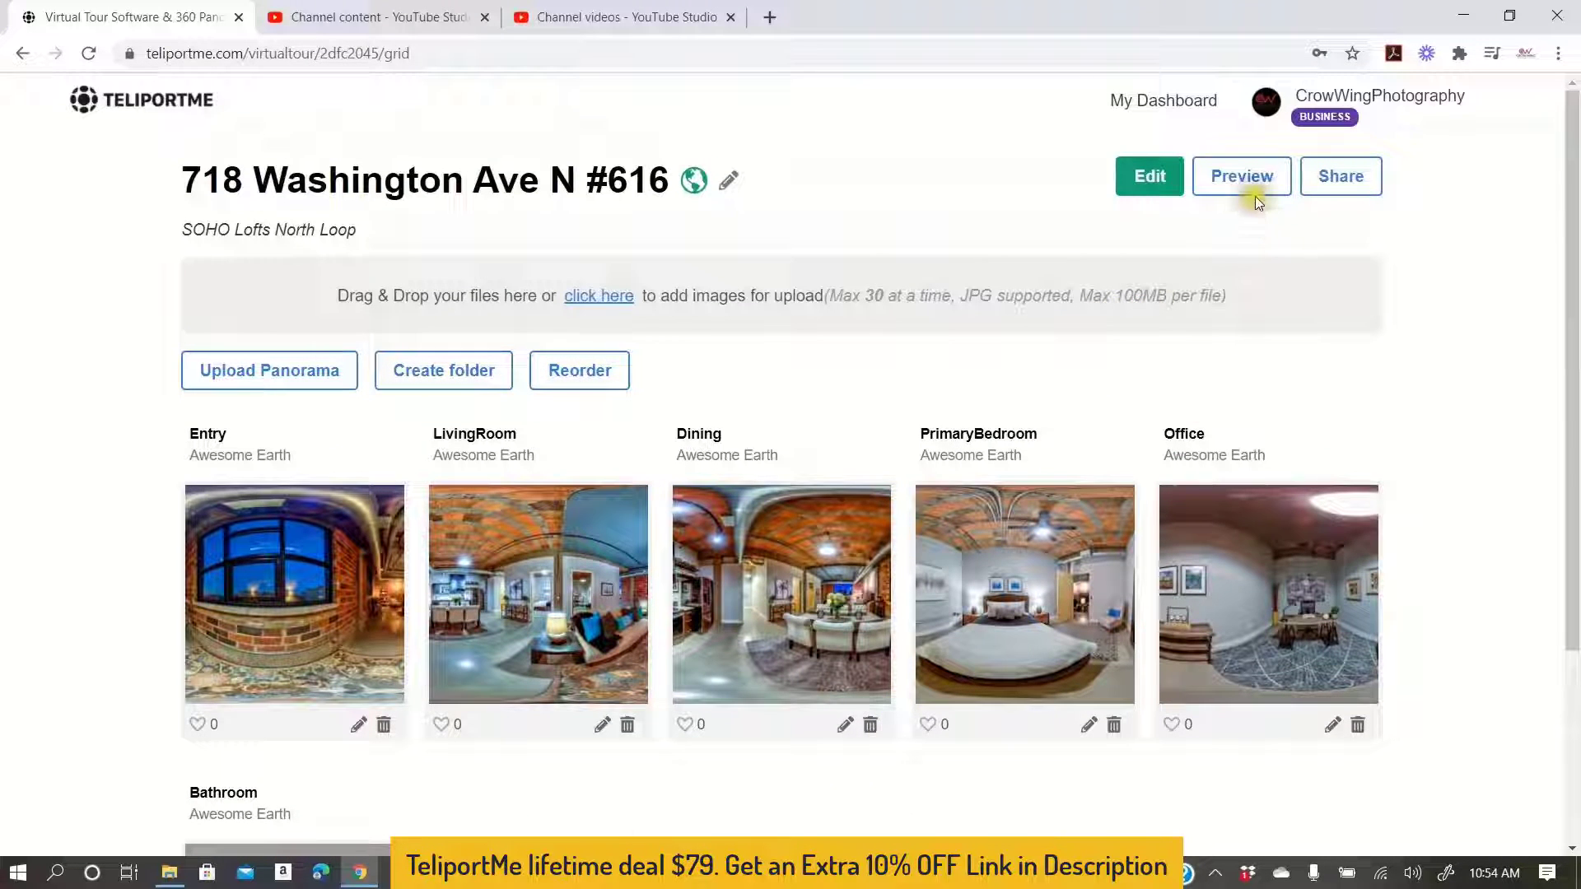
pyautogui.click(1180, 199)
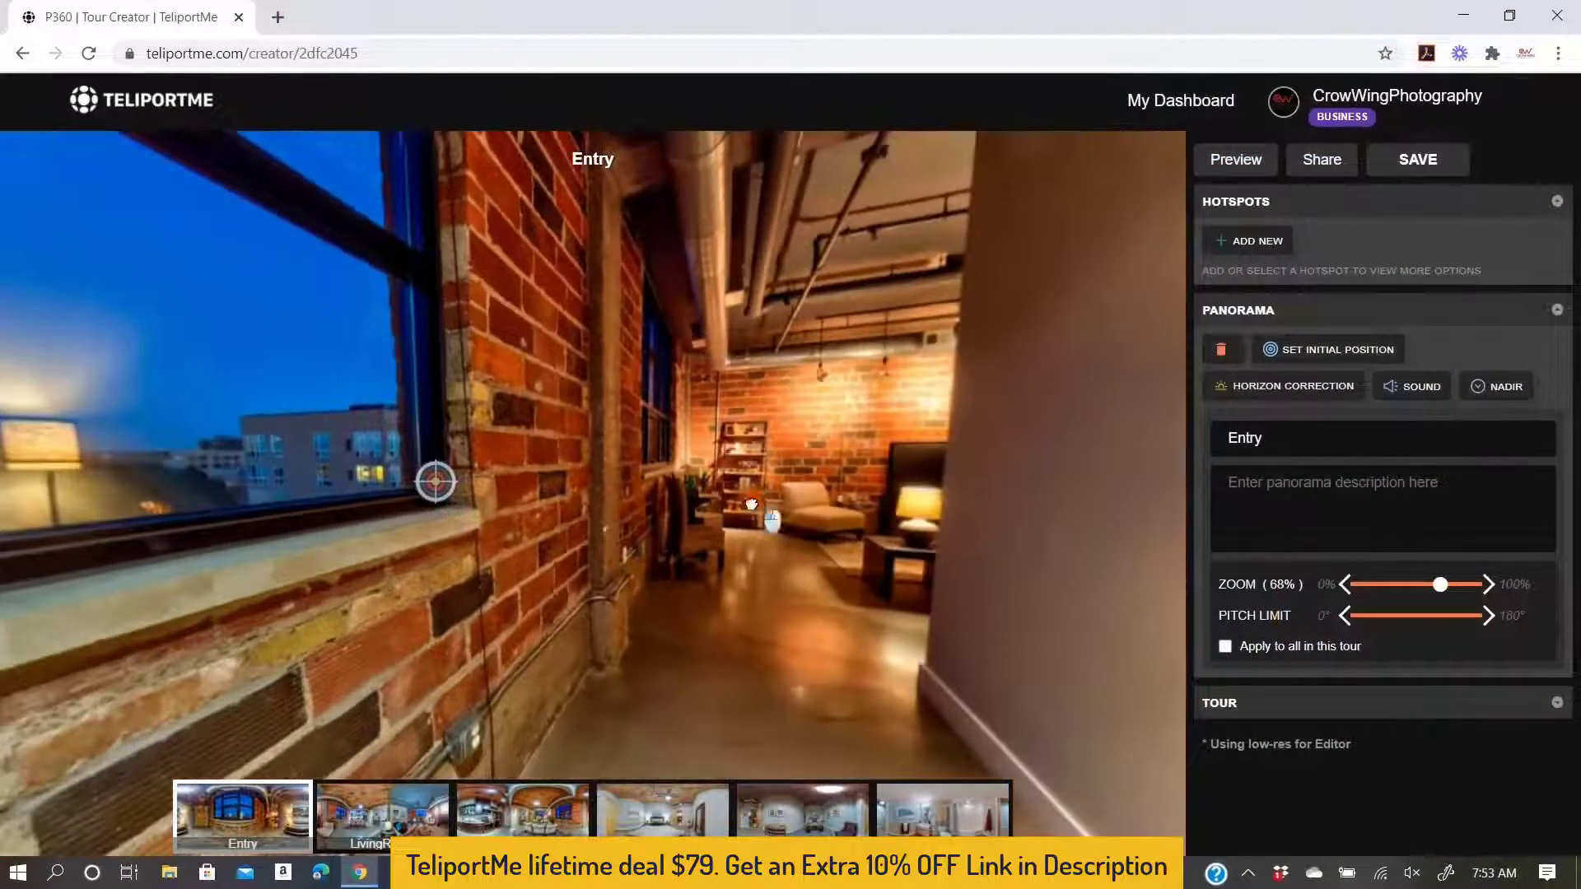
# Step: Rotate the Entry panorama toward the brick hallway and compare it against LivingRoom
pyautogui.moveTo(848, 490); pyautogui.dragTo(672, 431)
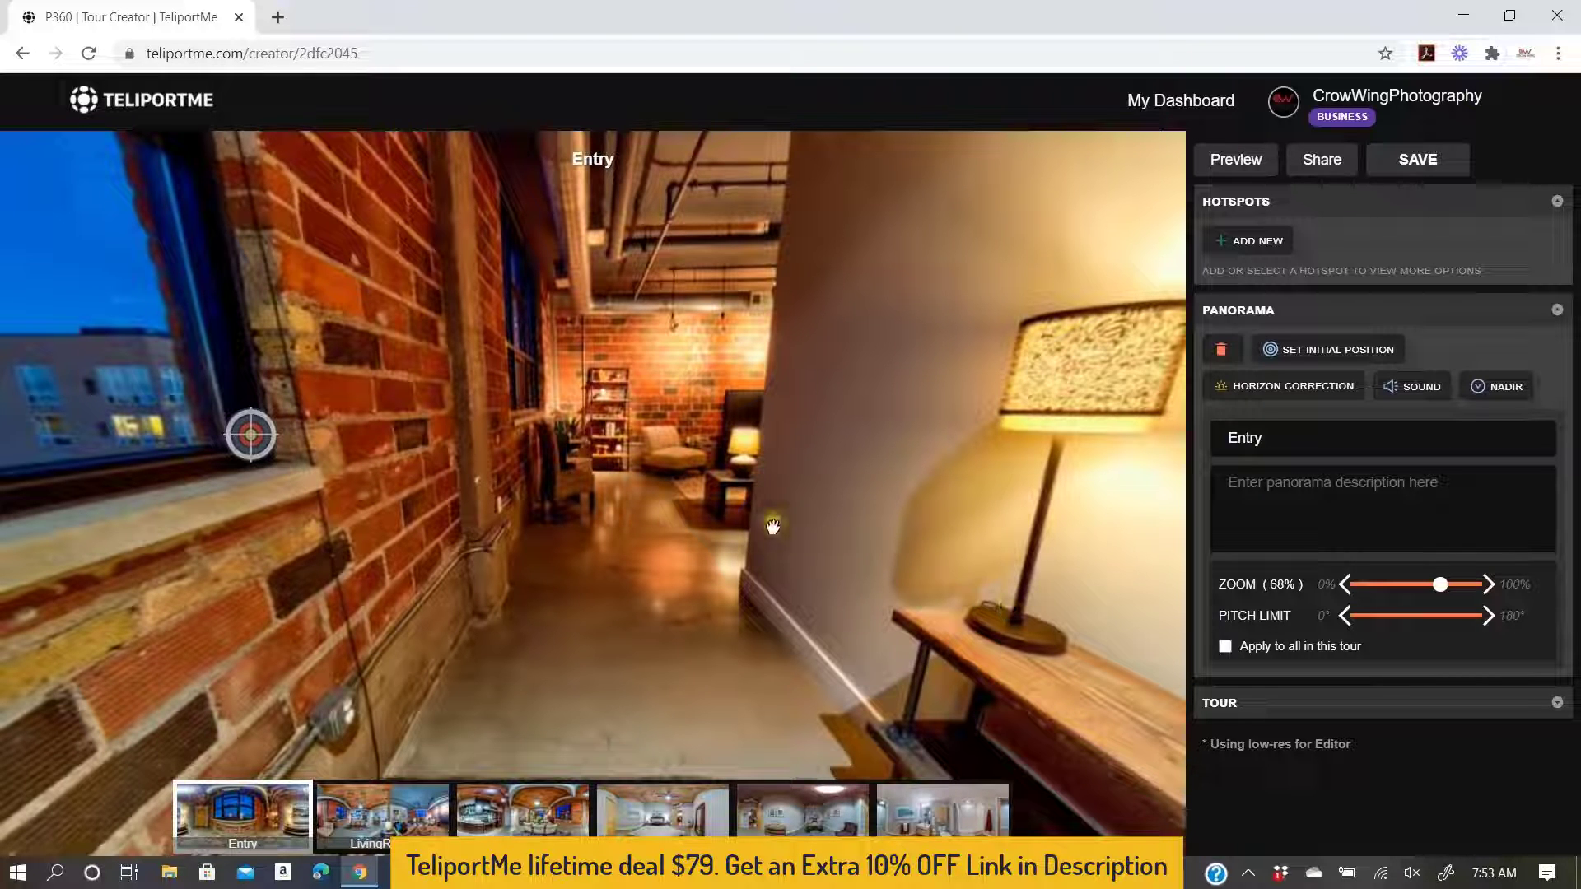
pyautogui.moveTo(772, 525); pyautogui.dragTo(707, 570)
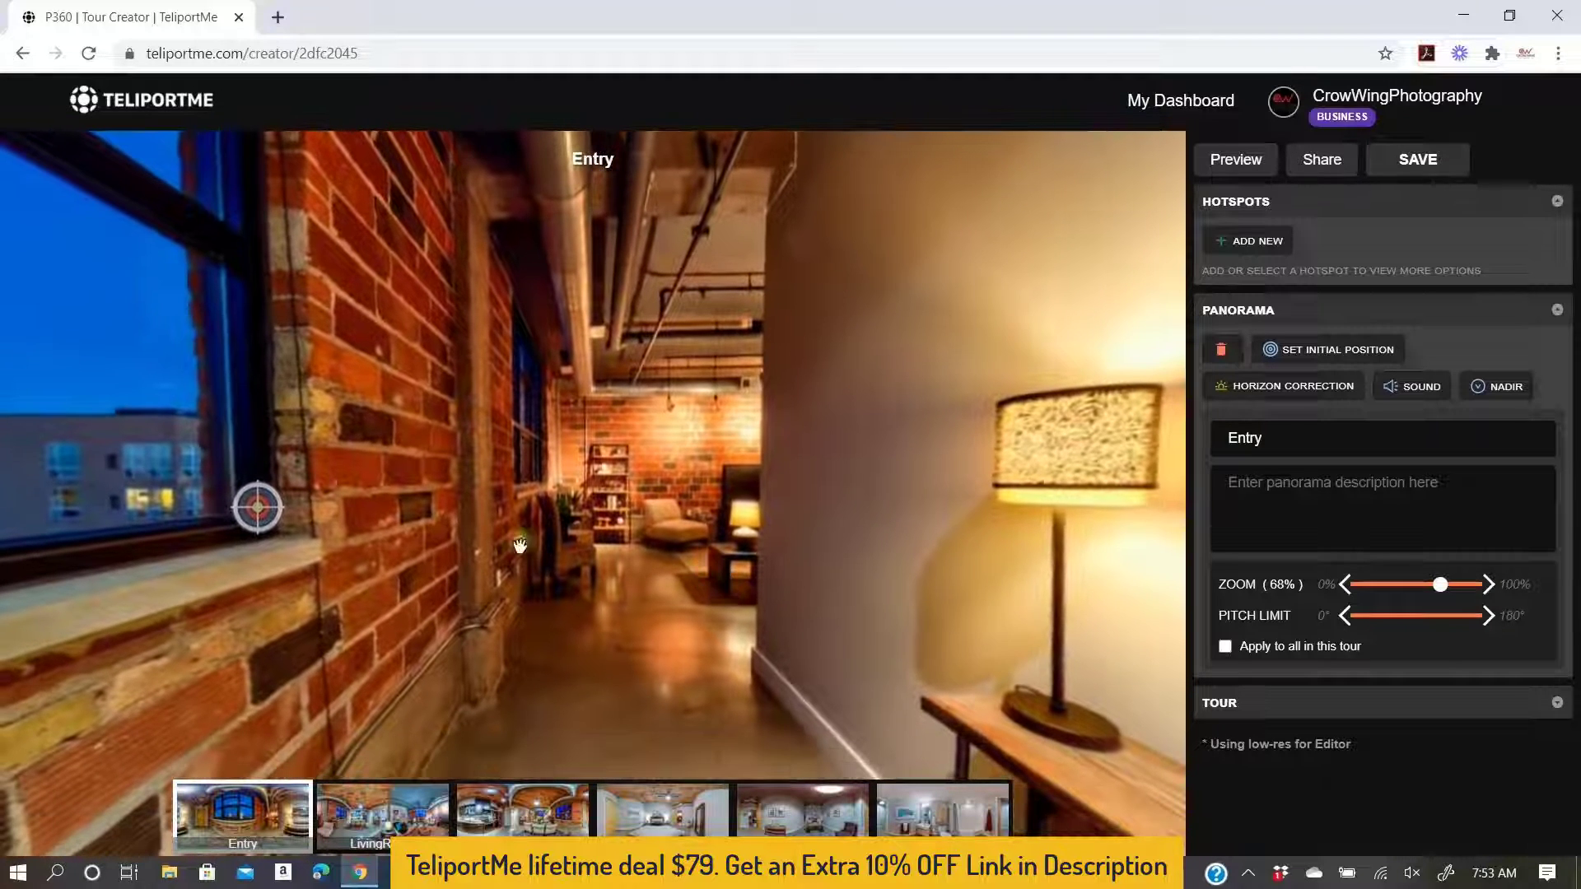
pyautogui.moveTo(258, 508); pyautogui.dragTo(631, 488)
pyautogui.moveTo(719, 642); pyautogui.dragTo(572, 669)
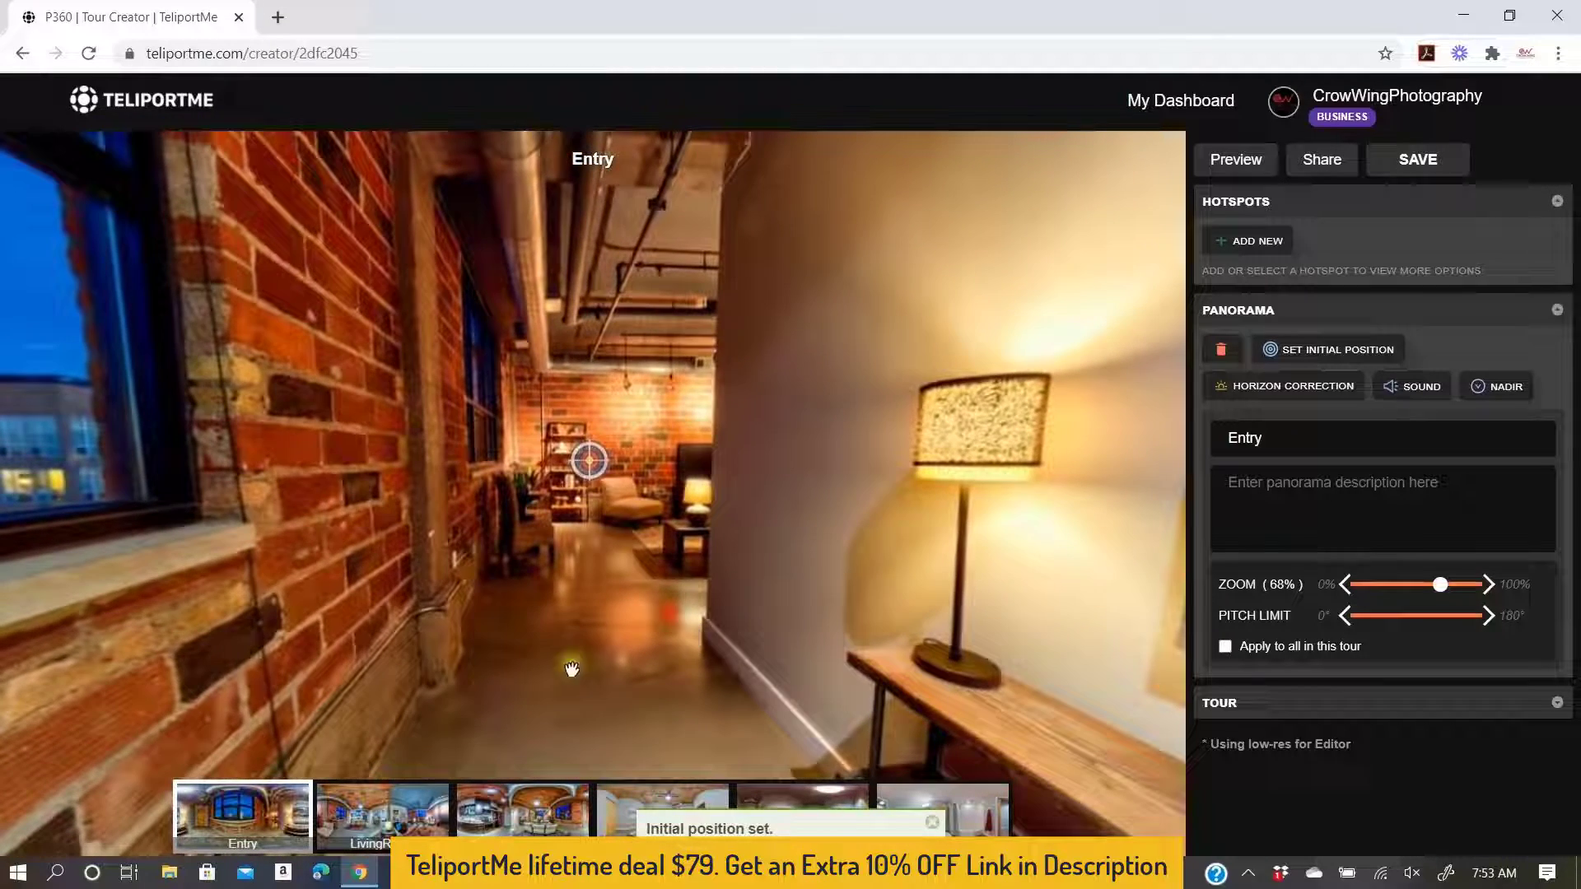
pyautogui.click(422, 818)
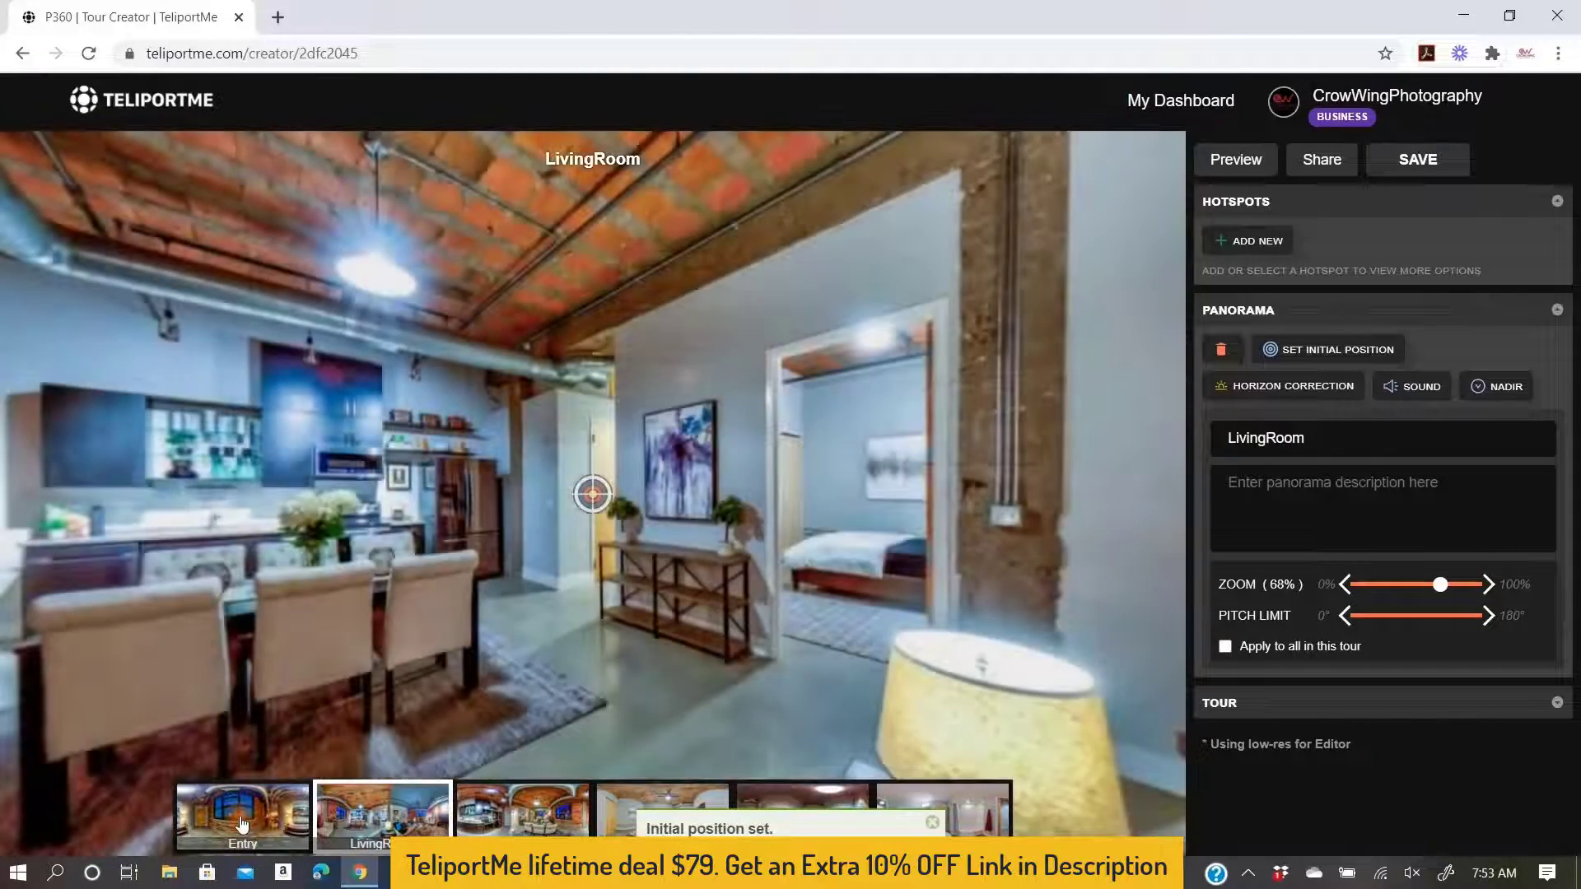
pyautogui.click(242, 823)
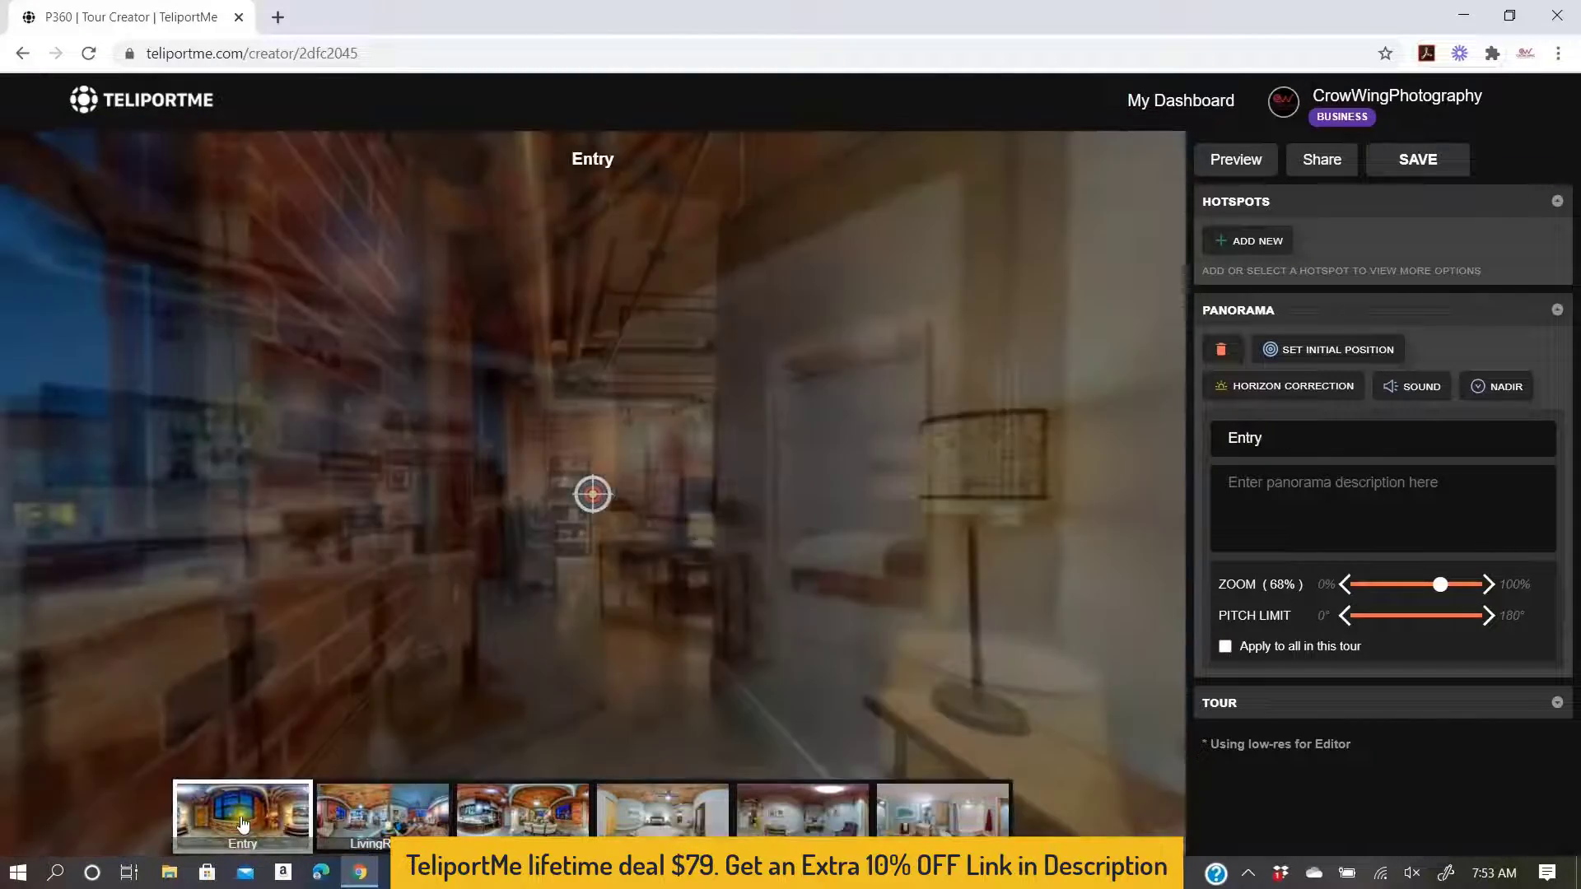
# Step: Turn the Entry view down the hallway toward the lamp and save it as the initial position
pyautogui.moveTo(586, 506); pyautogui.dragTo(141, 487)
pyautogui.click(375, 815)
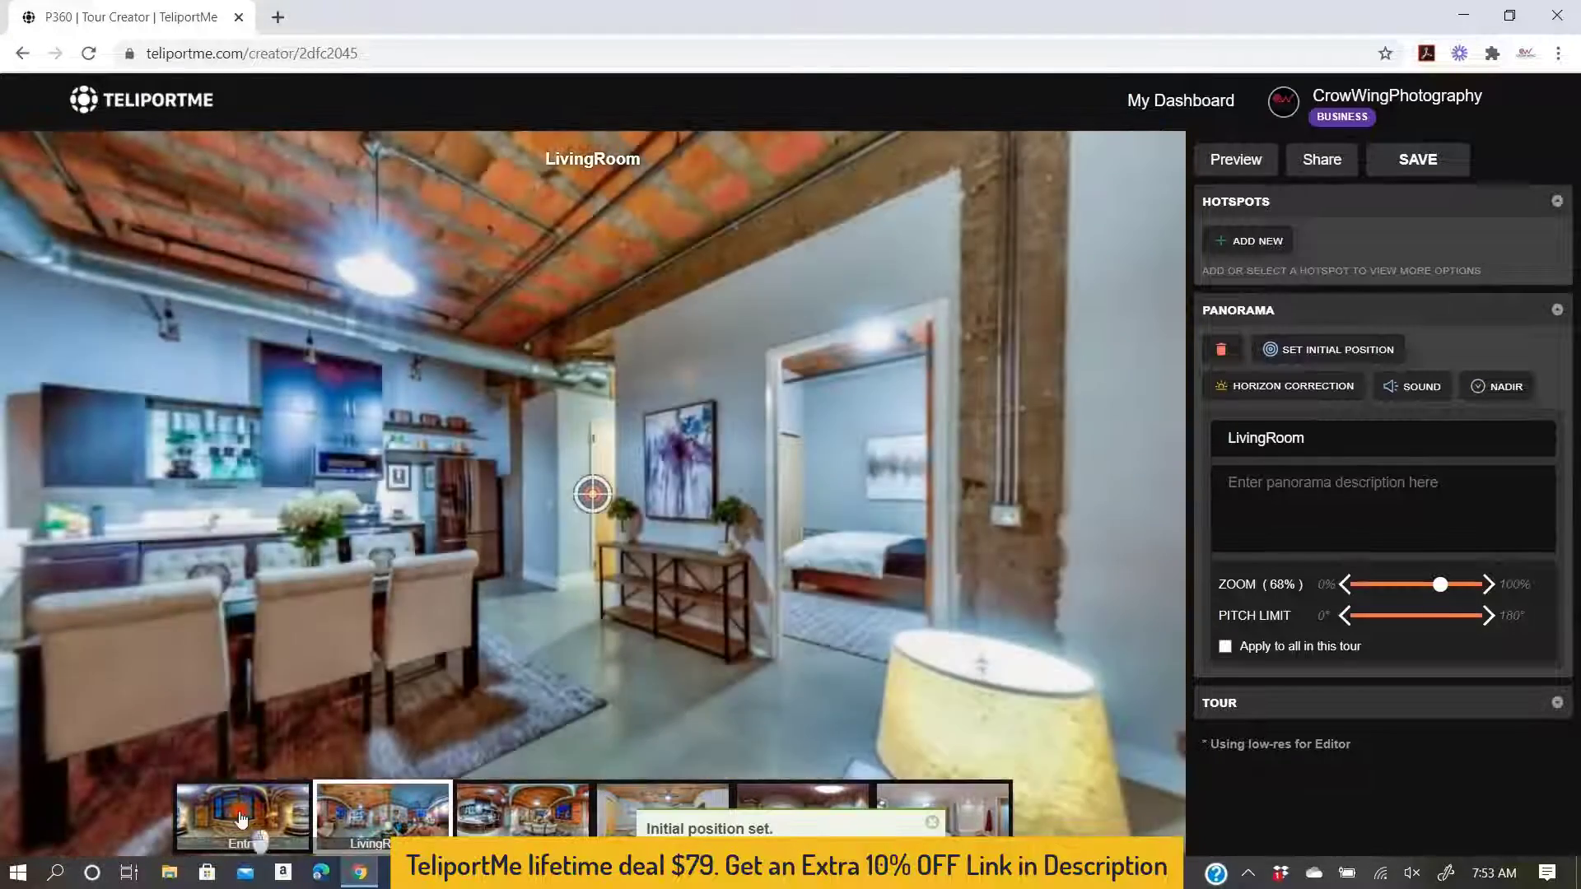
pyautogui.click(239, 819)
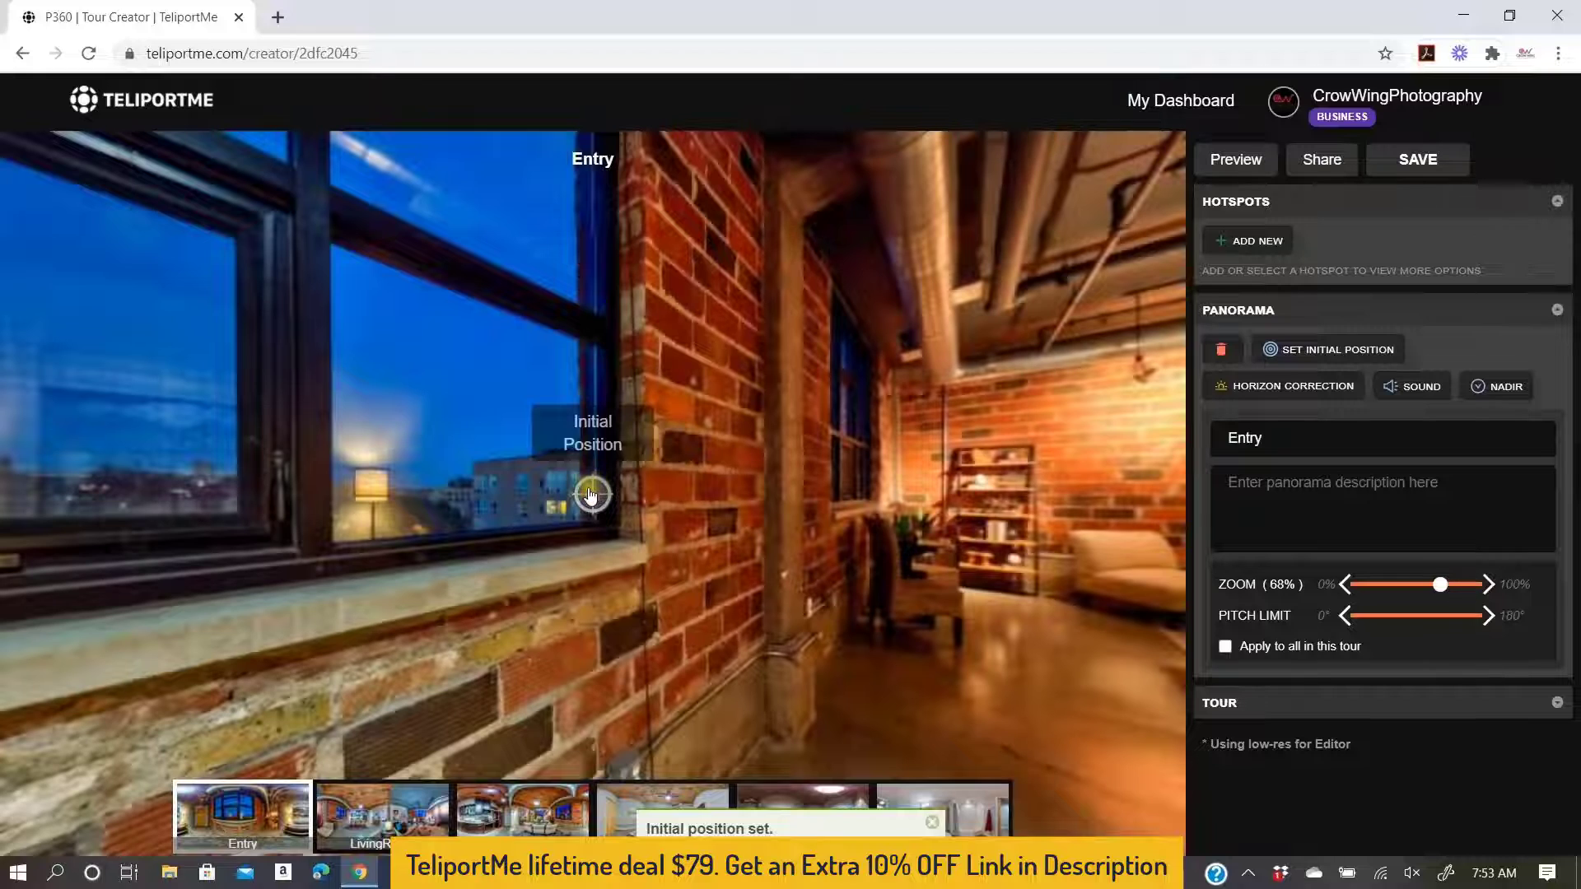
pyautogui.moveTo(905, 626)
pyautogui.mouseDown()
pyautogui.moveTo(614, 635)
pyautogui.moveTo(551, 617)
pyautogui.mouseUp()
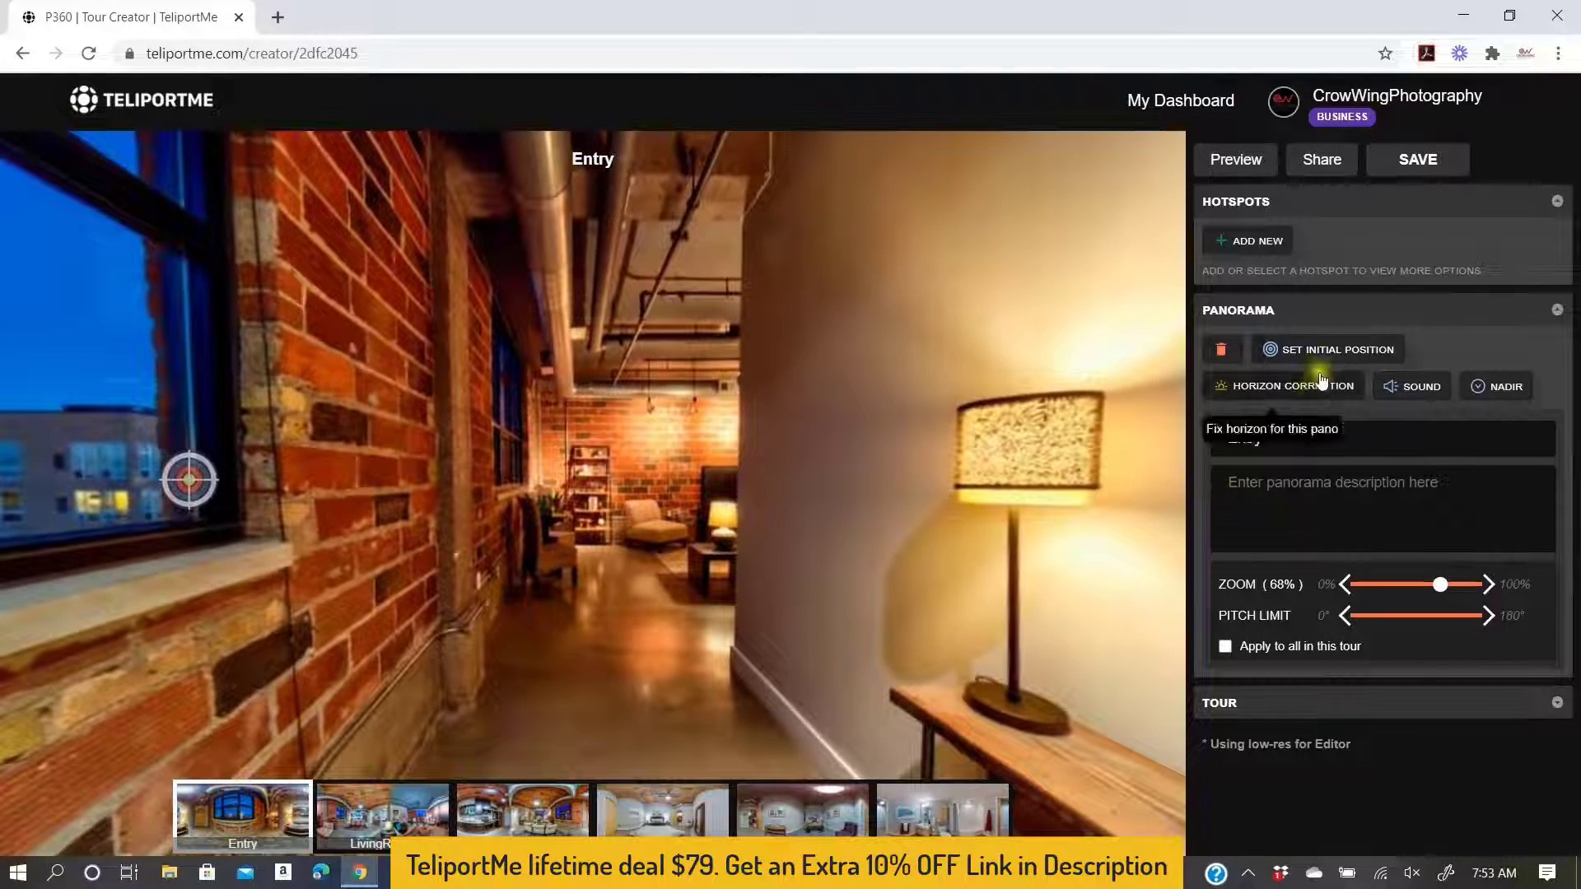
pyautogui.click(1335, 359)
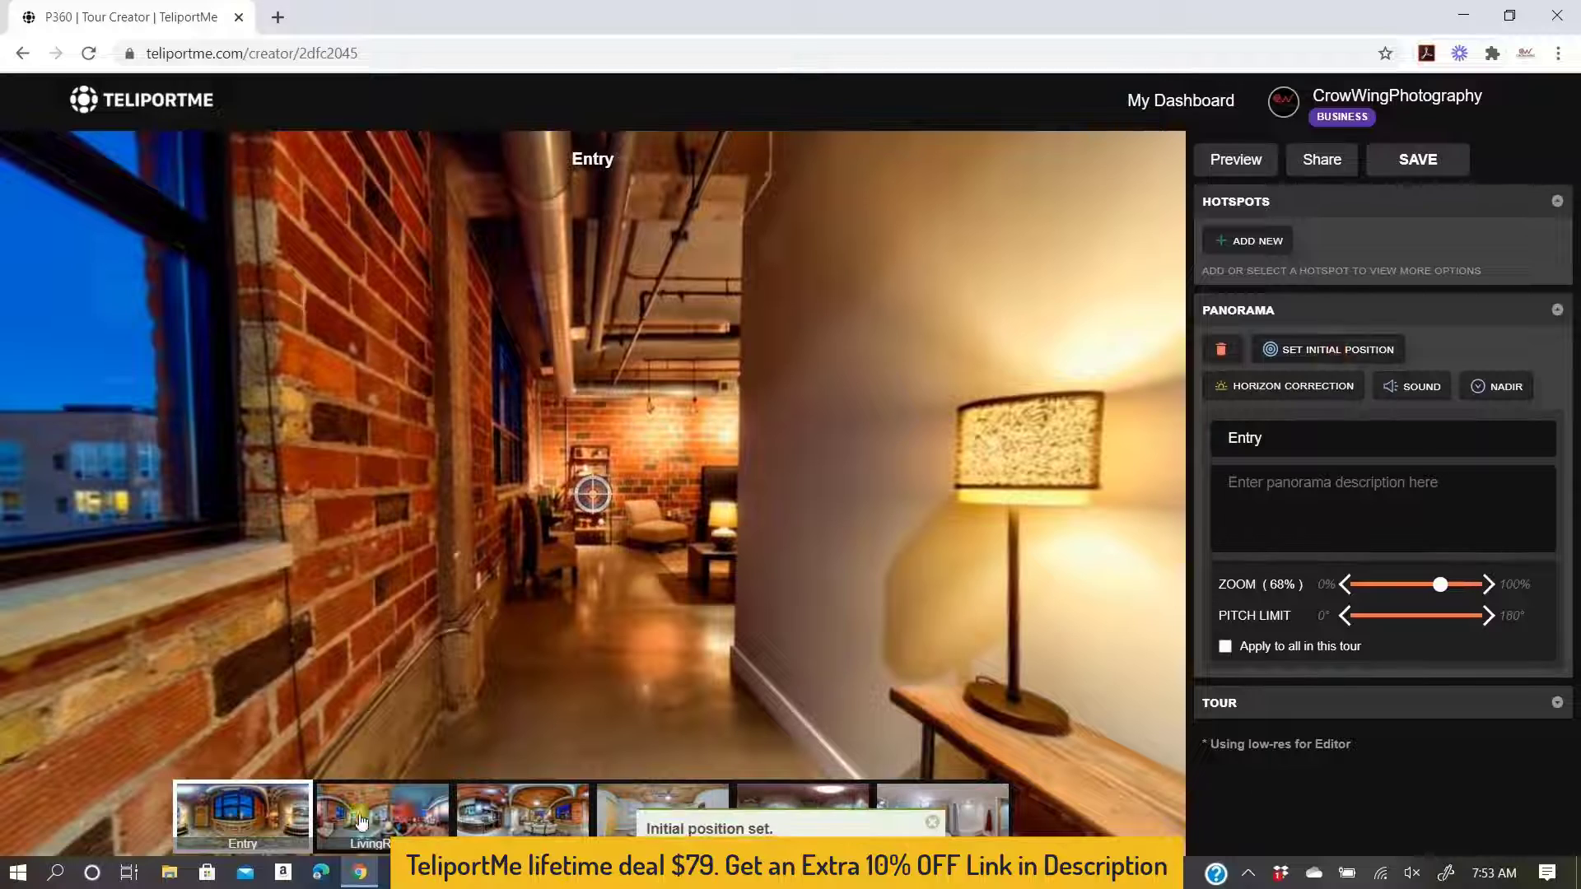
pyautogui.click(391, 815)
pyautogui.click(215, 820)
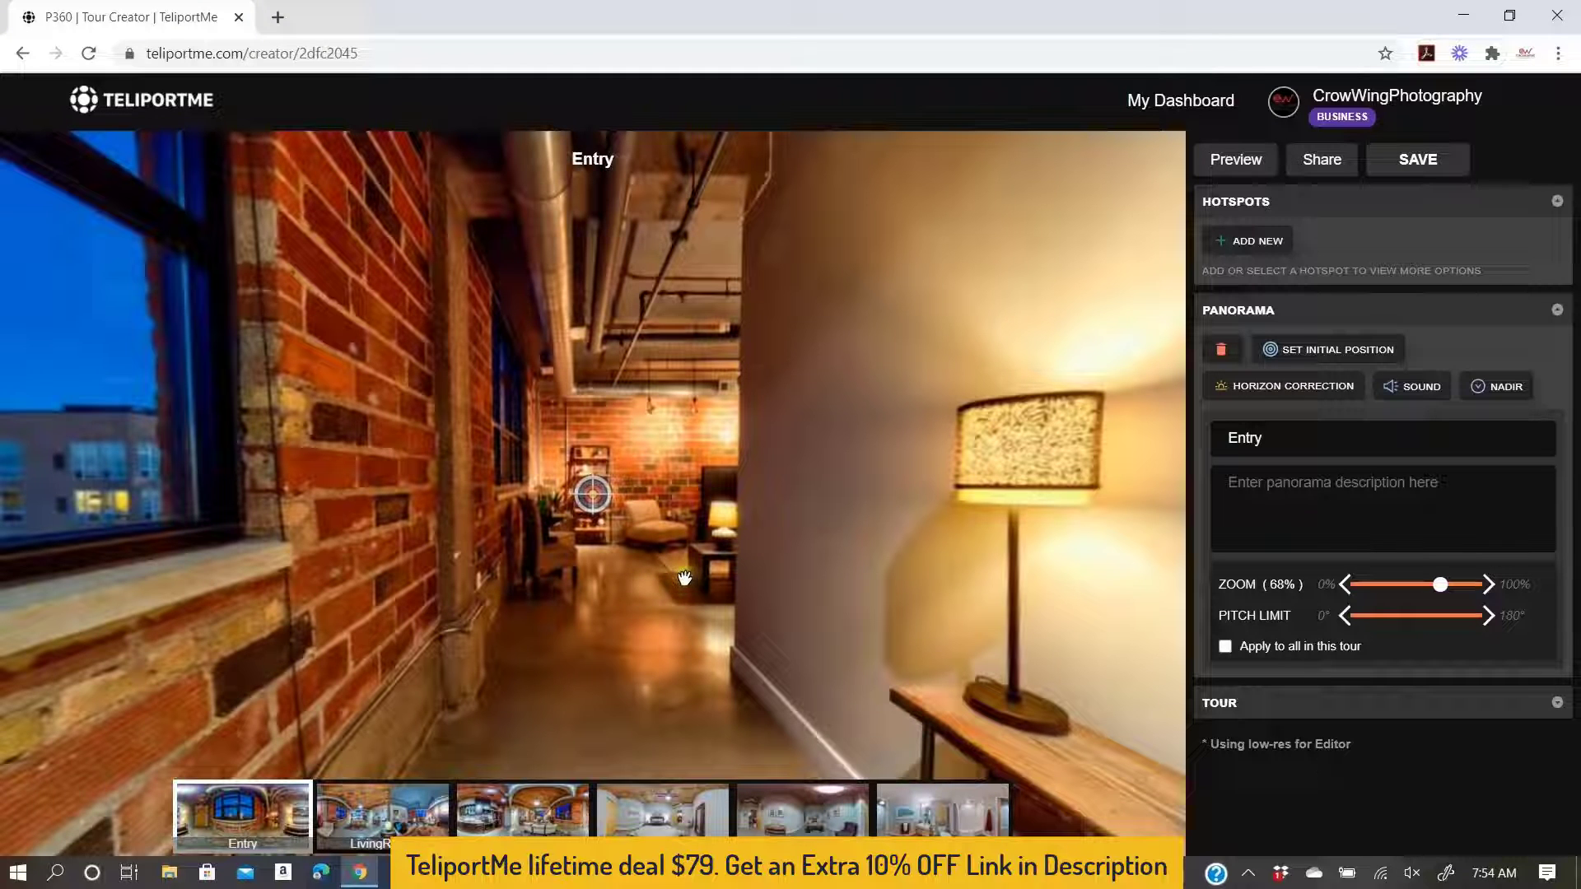
# Step: Tilt the Entry view down to the rug and open the TOUR section's Nadir settings
pyautogui.moveTo(684, 578); pyautogui.dragTo(665, 257)
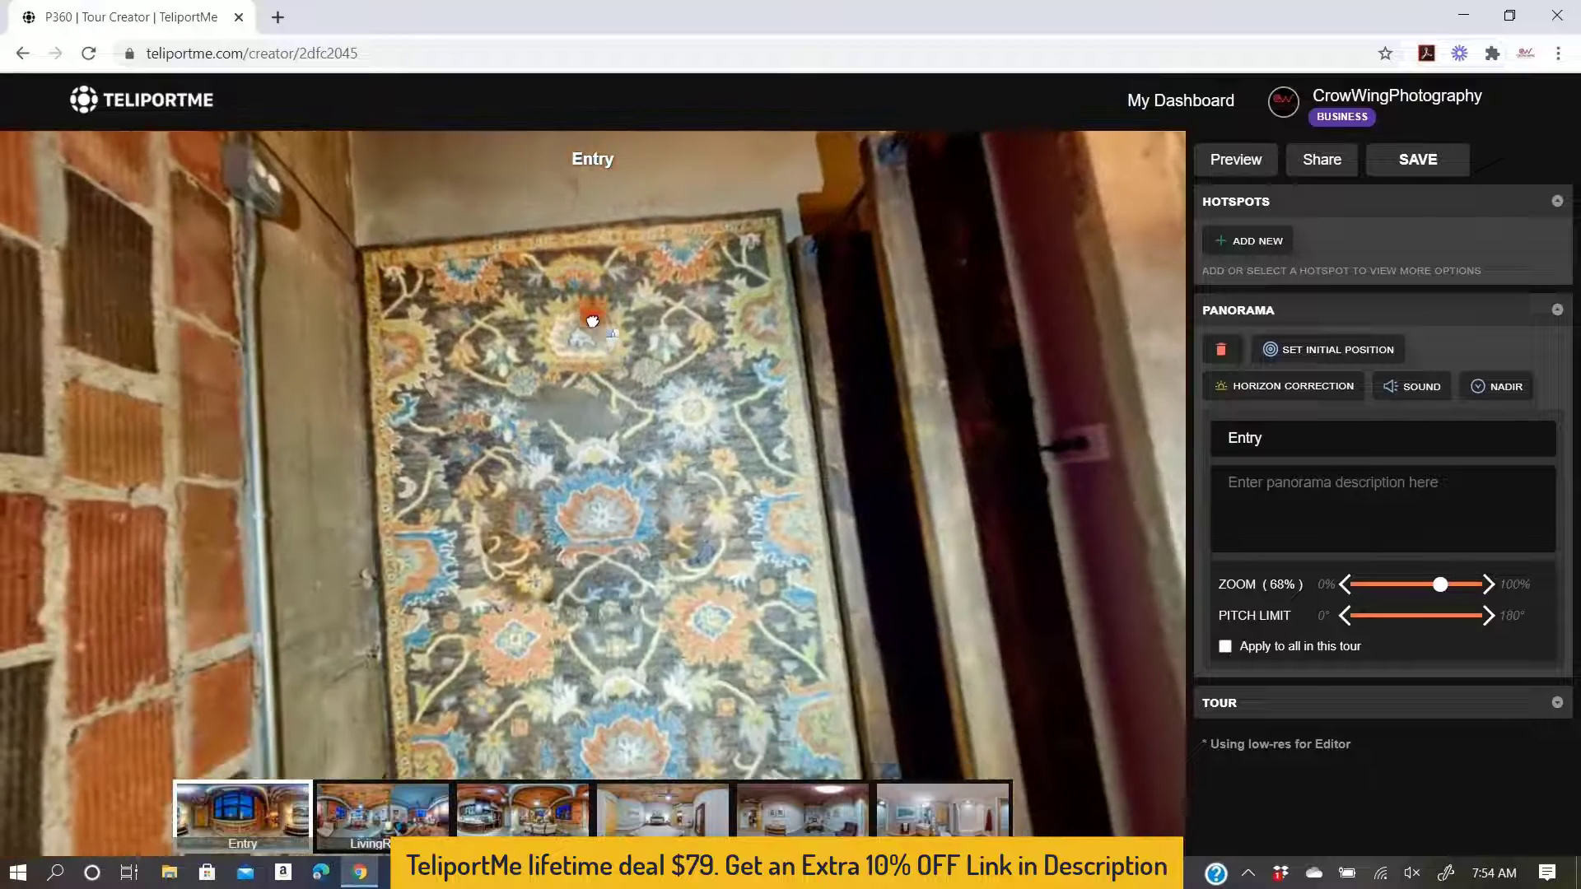
pyautogui.click(1555, 706)
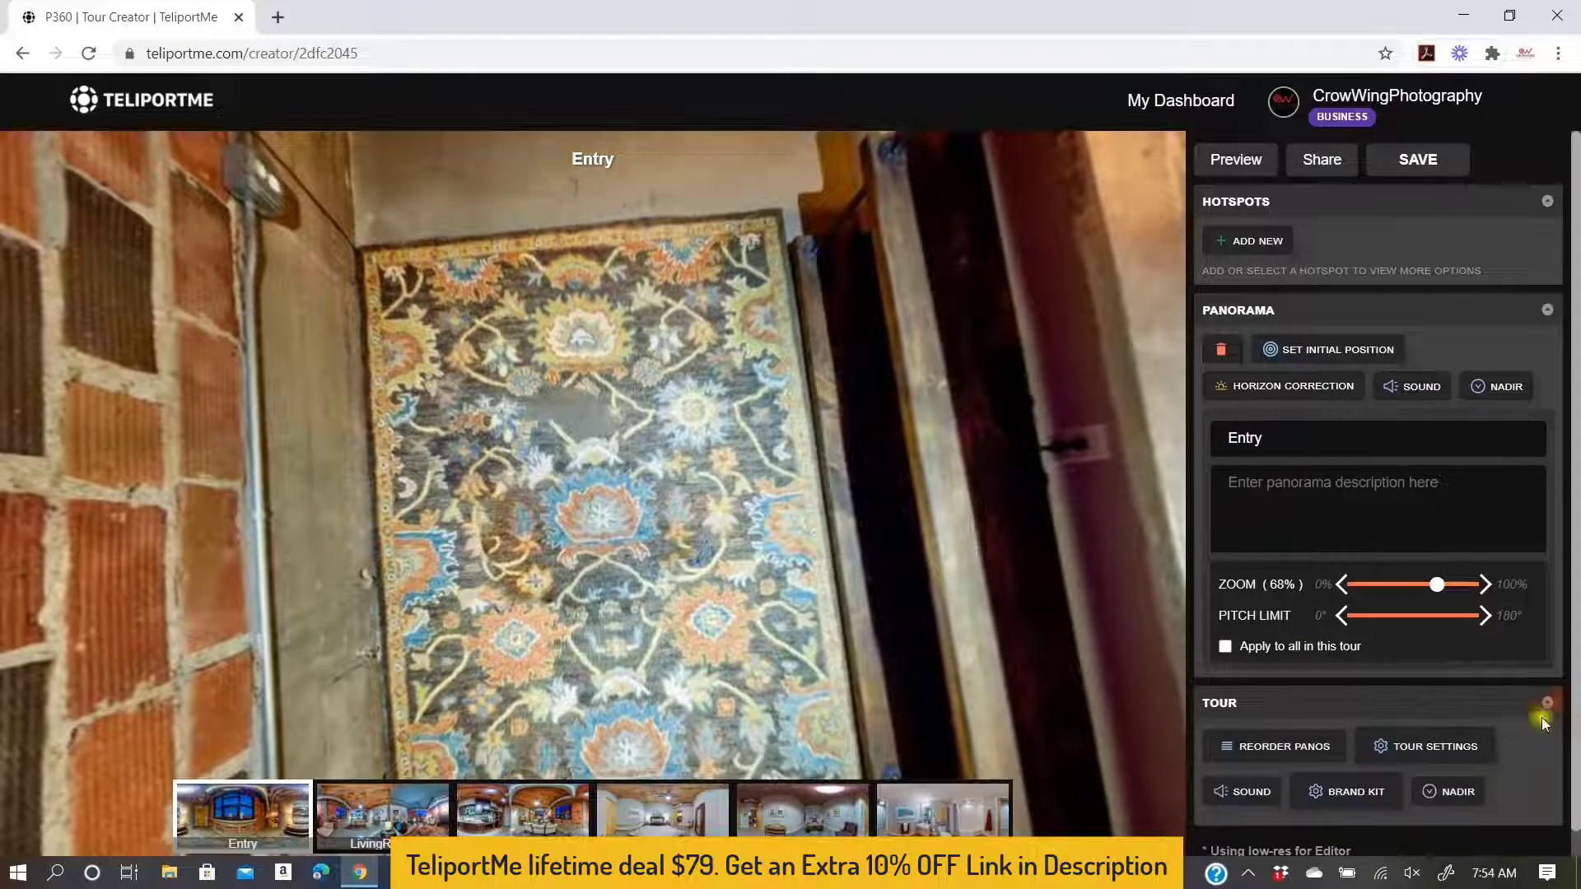
pyautogui.click(1432, 791)
pyautogui.scroll(-2, 1401, 809)
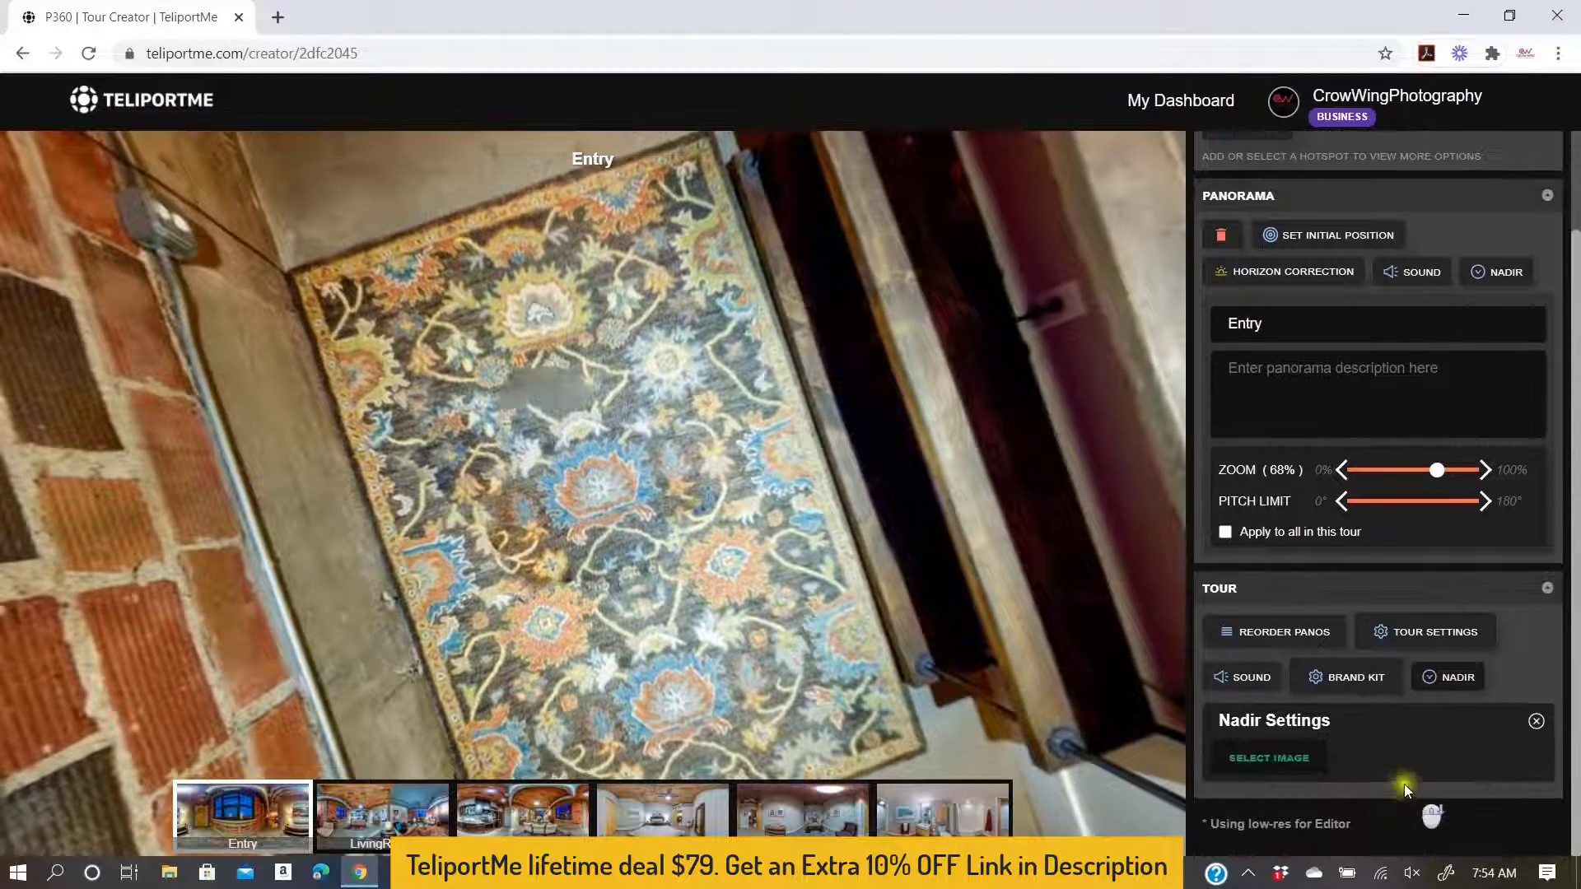
# Step: Choose the CW logo from Your images as the tour's nadir image
pyautogui.click(1272, 756)
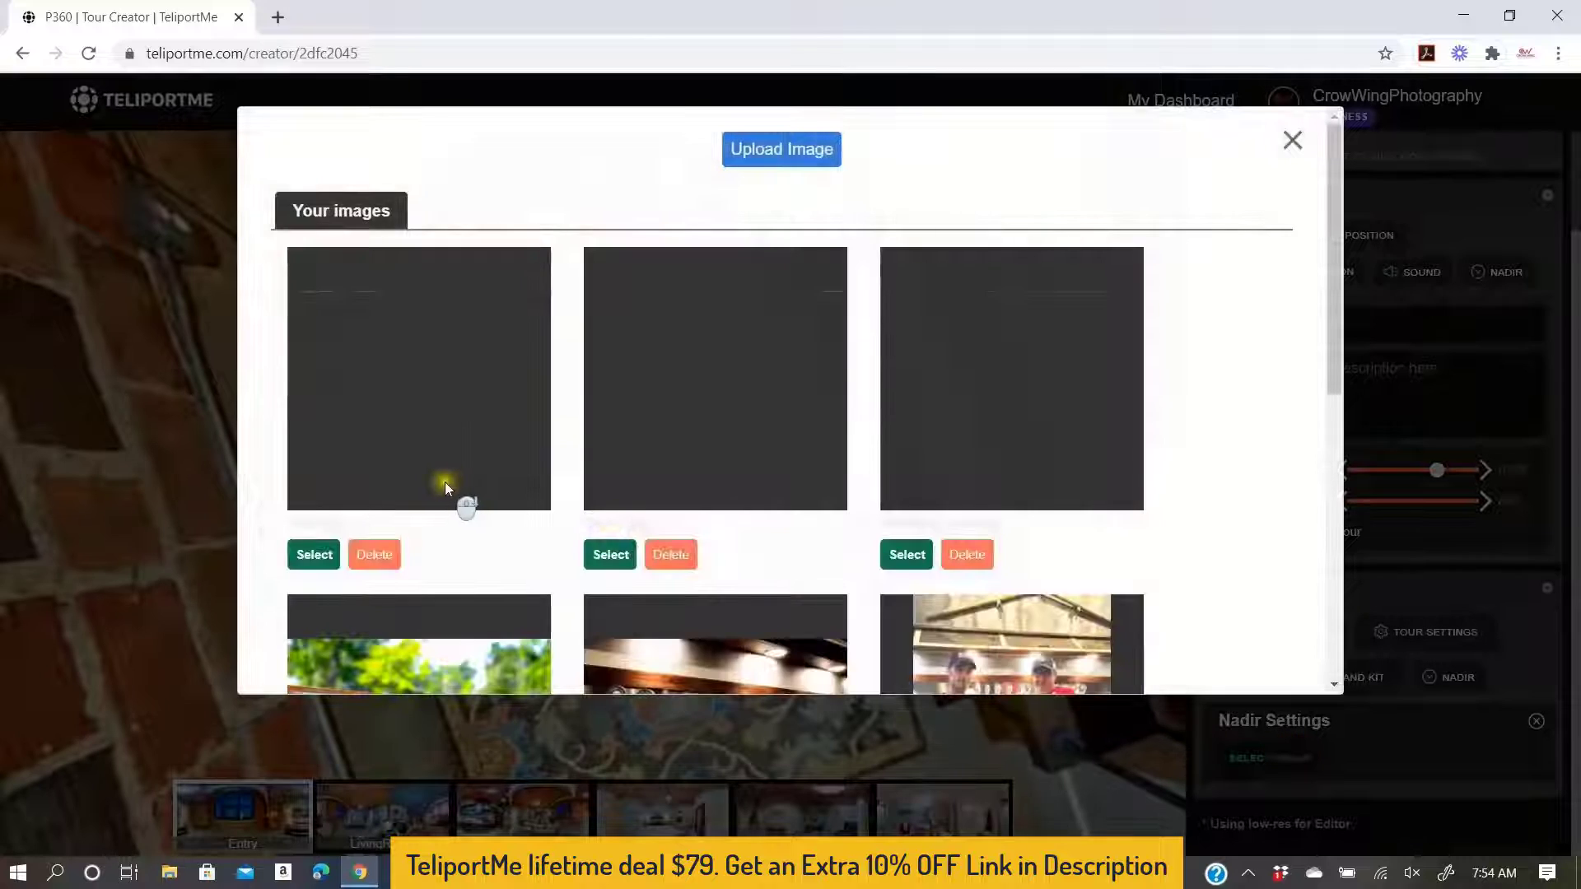
pyautogui.scroll(-3, 456, 489)
pyautogui.scroll(3, 458, 486)
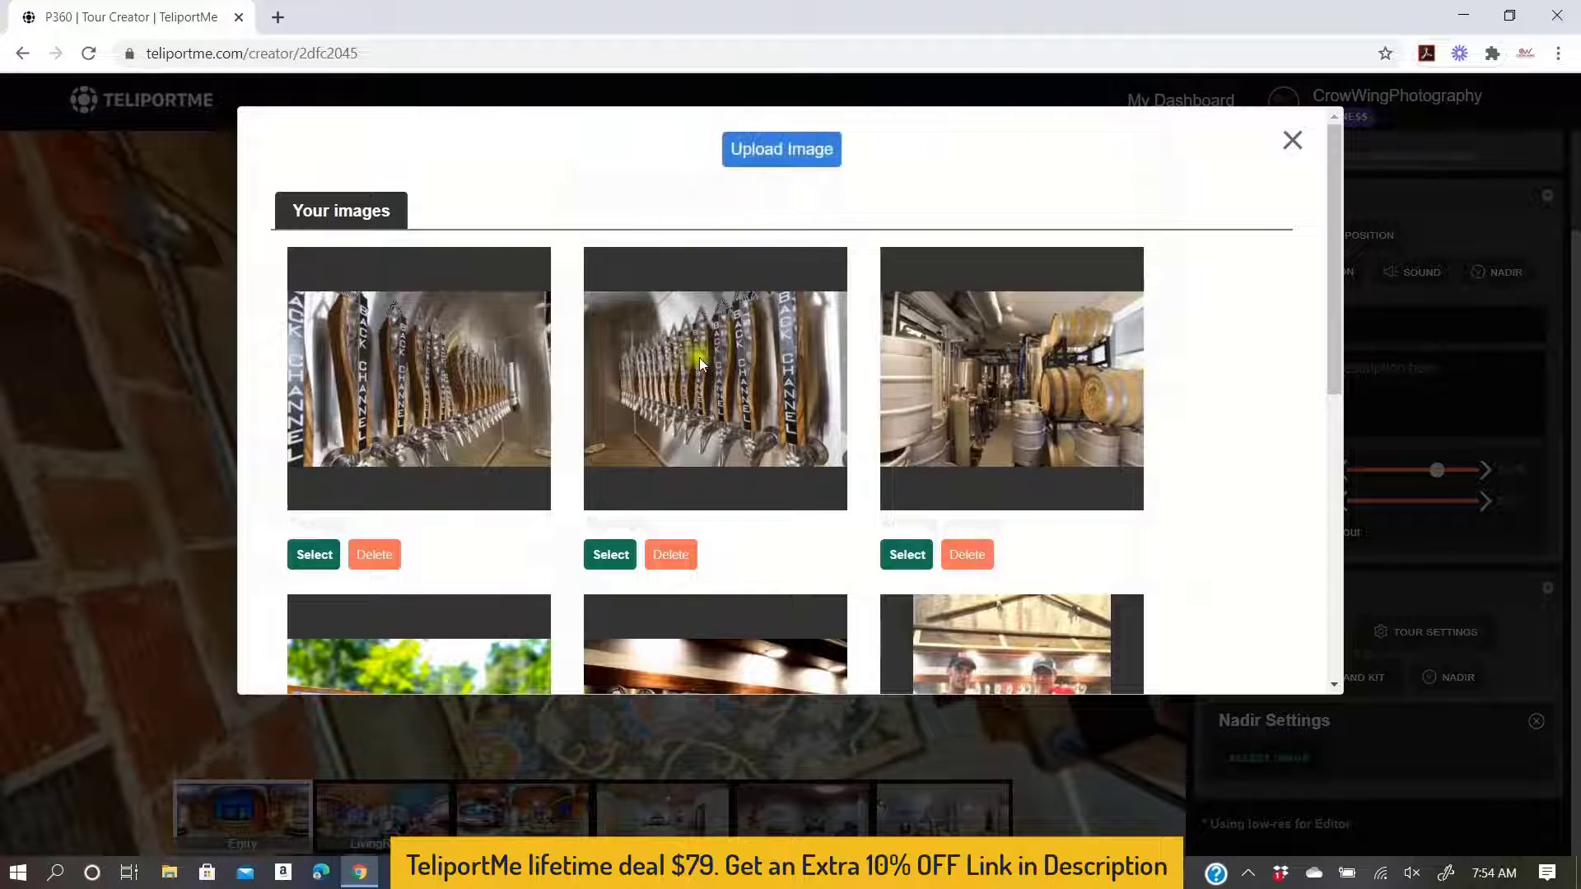
pyautogui.scroll(-7, 699, 357)
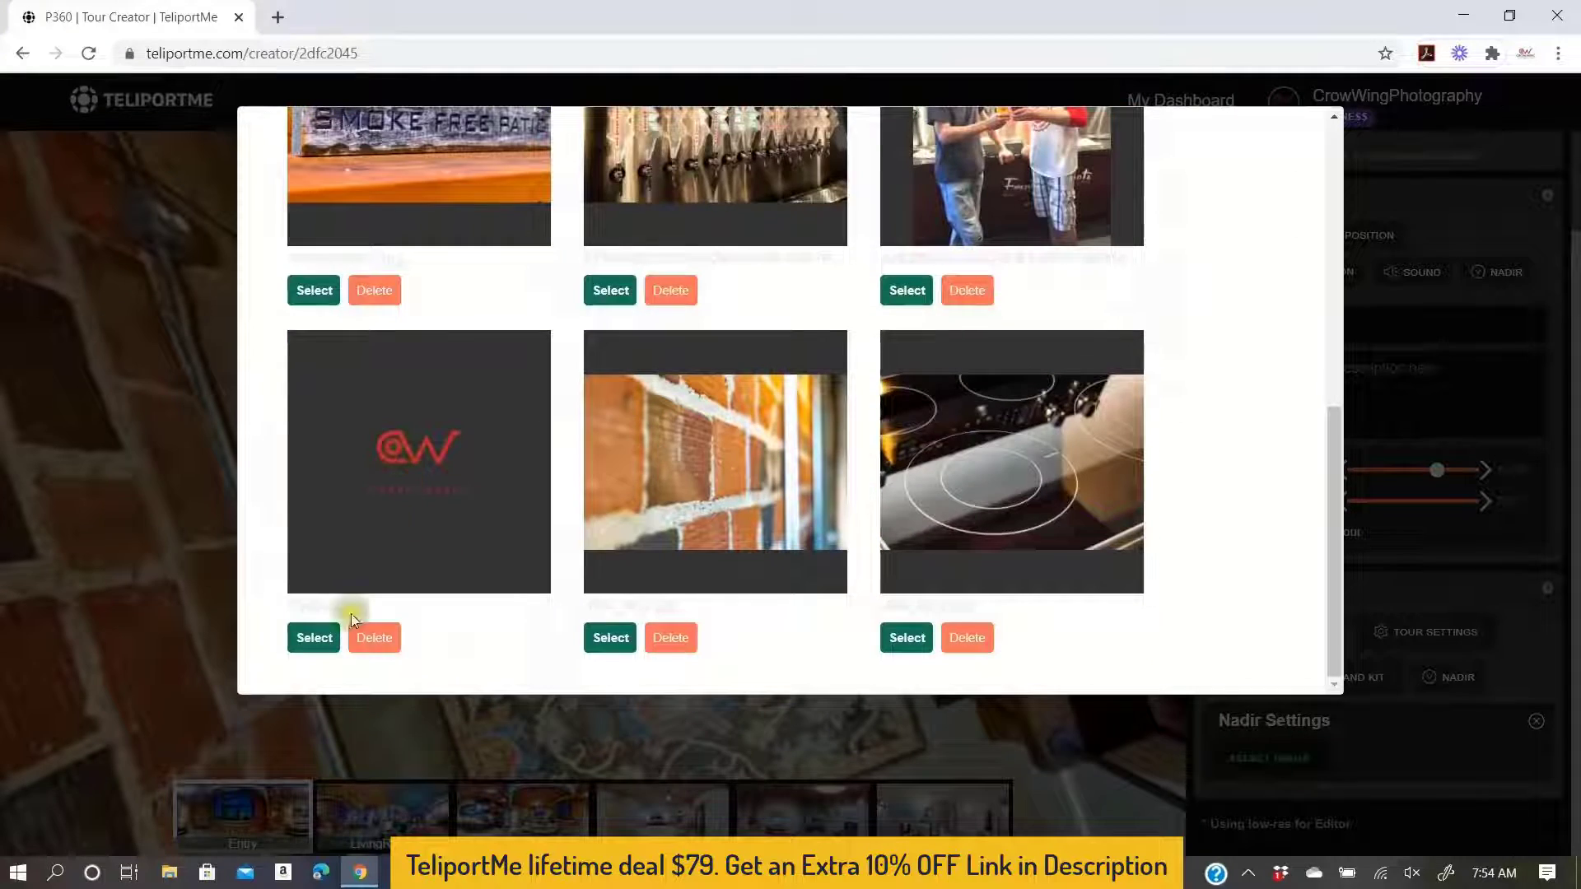
pyautogui.click(314, 638)
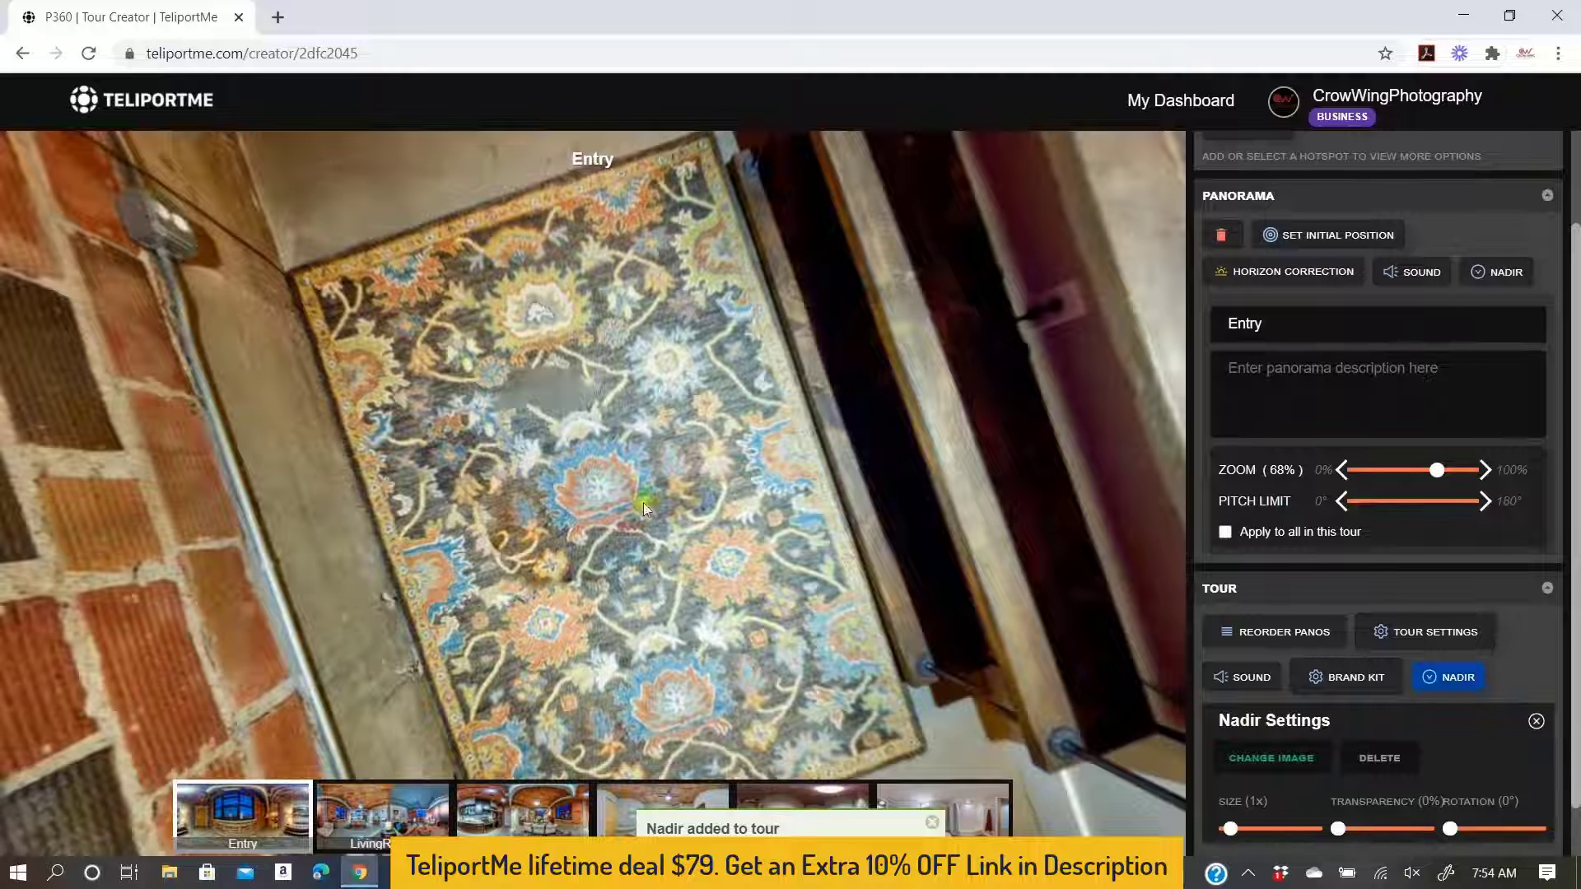
# Step: Raise the nadir size from 1x to 6x so the Crow Wing logo fills the rug
pyautogui.moveTo(1238, 837); pyautogui.dragTo(1268, 834)
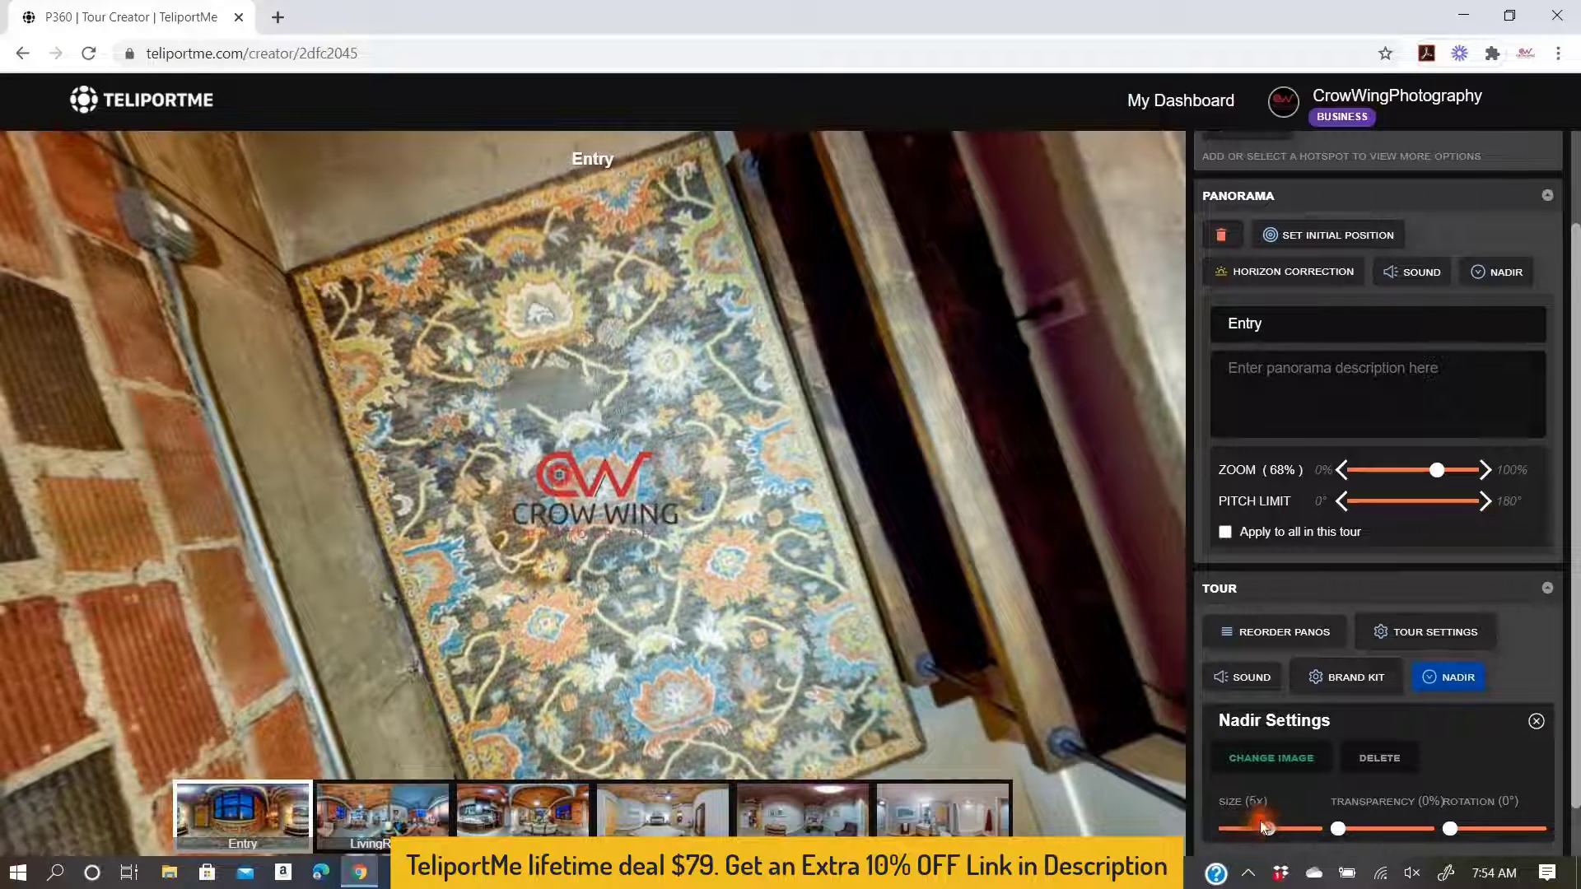
pyautogui.moveTo(847, 714); pyautogui.dragTo(936, 718)
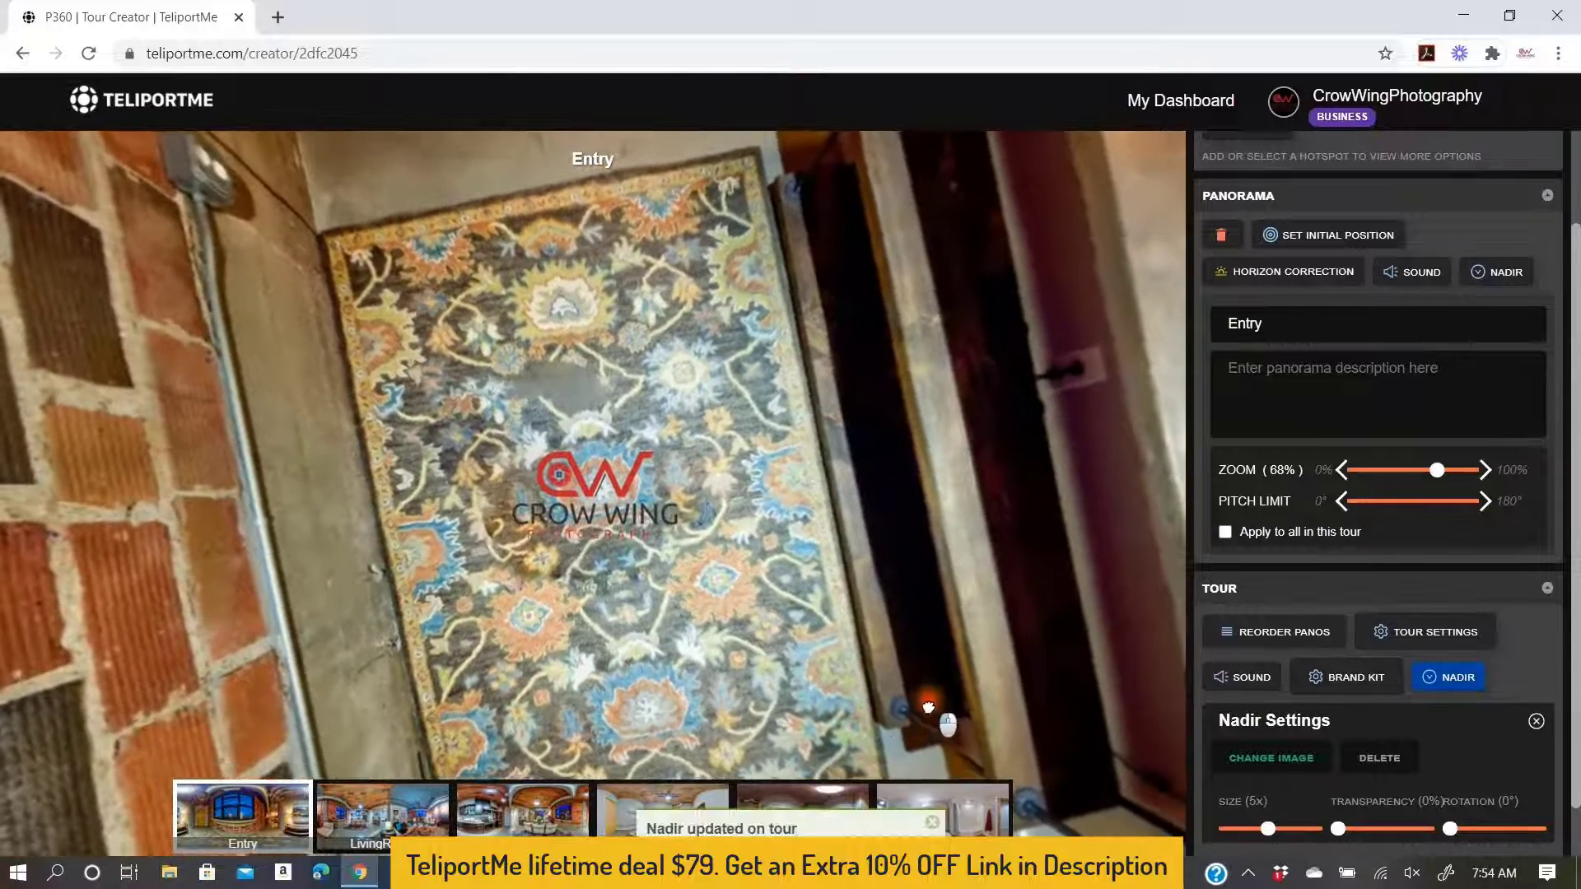
pyautogui.moveTo(1274, 834); pyautogui.dragTo(1281, 834)
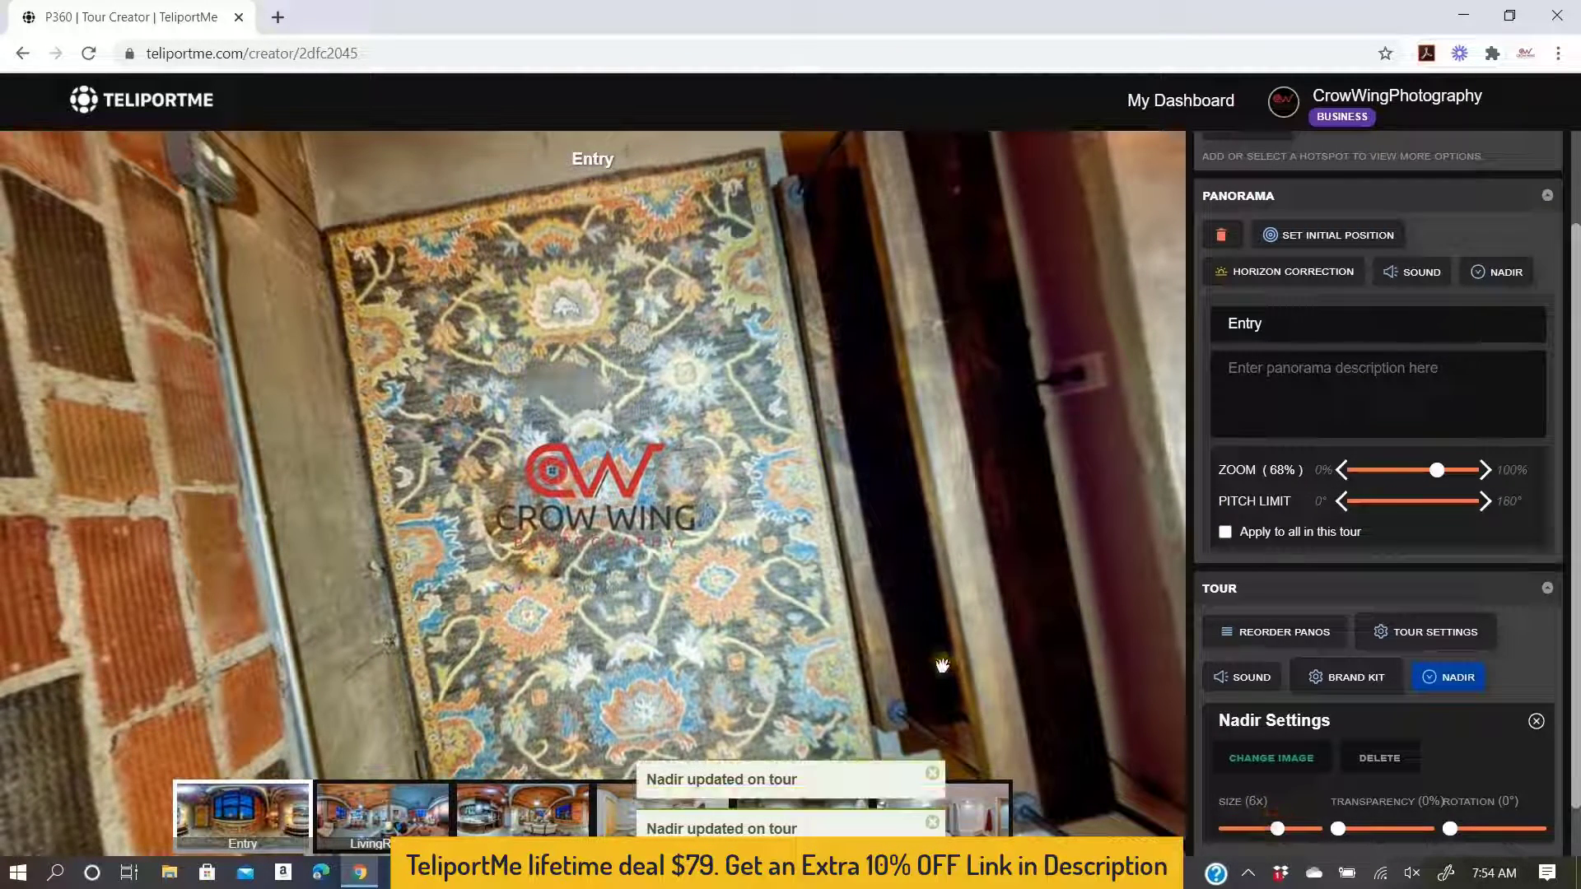